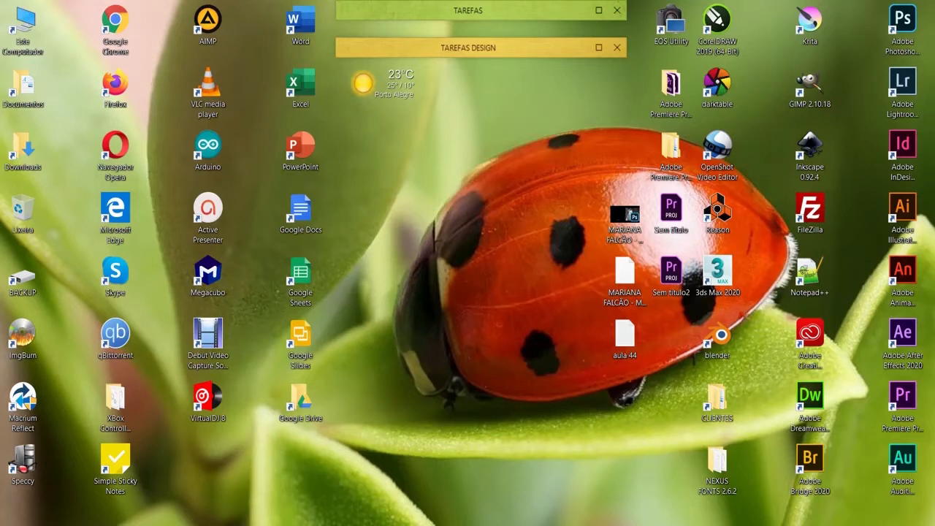
Step: Open the album files CAPA 20x20 and MIOLO 20x20 from the desktop together in Photoshop
type("ac")
left_click_drag(561, 189, 646, 310)
left_click_drag(625, 215, 398, 95)
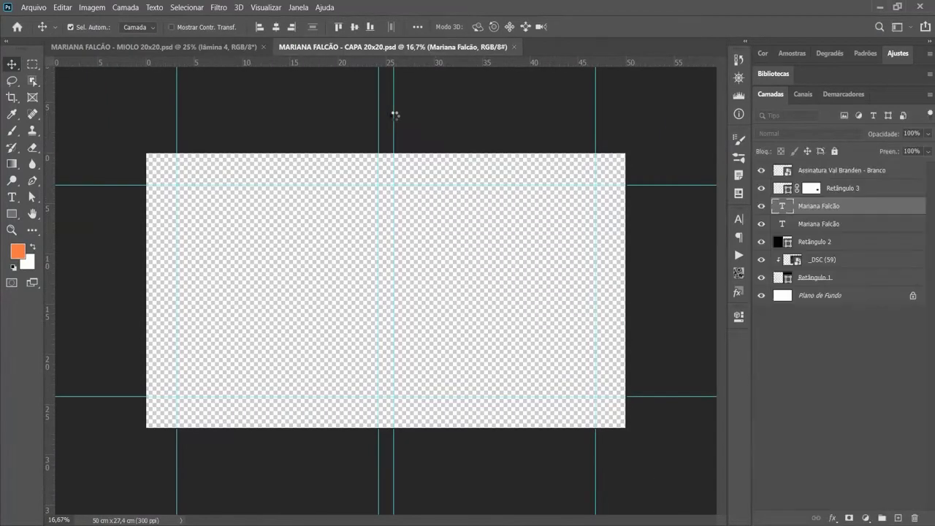
Step: Review lâmina 1 through lâmina 4 in the MIOLO 20x20 document by showing them individually, and leave all four hidden
left_click(233, 48)
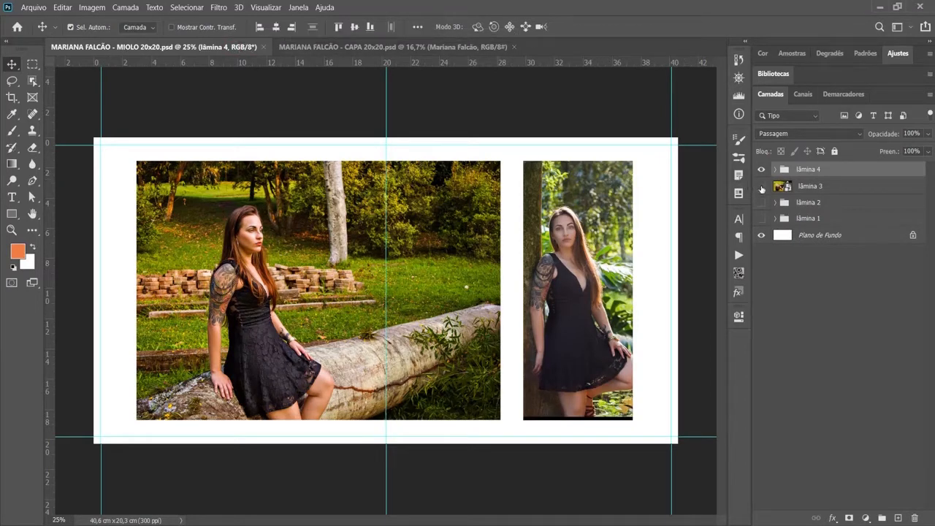
left_click_drag(760, 189, 763, 219)
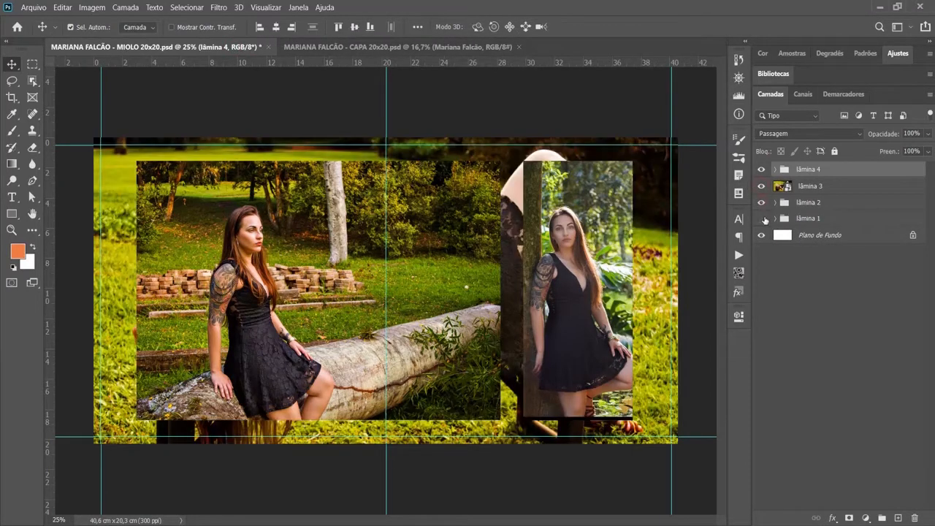
left_click_drag(761, 170, 762, 212)
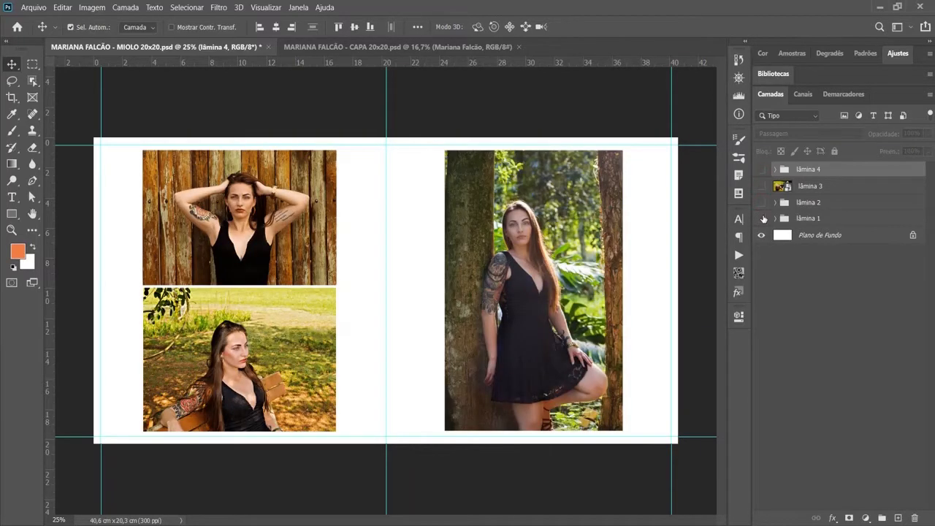
left_click(761, 218)
left_click(762, 203)
left_click(762, 204)
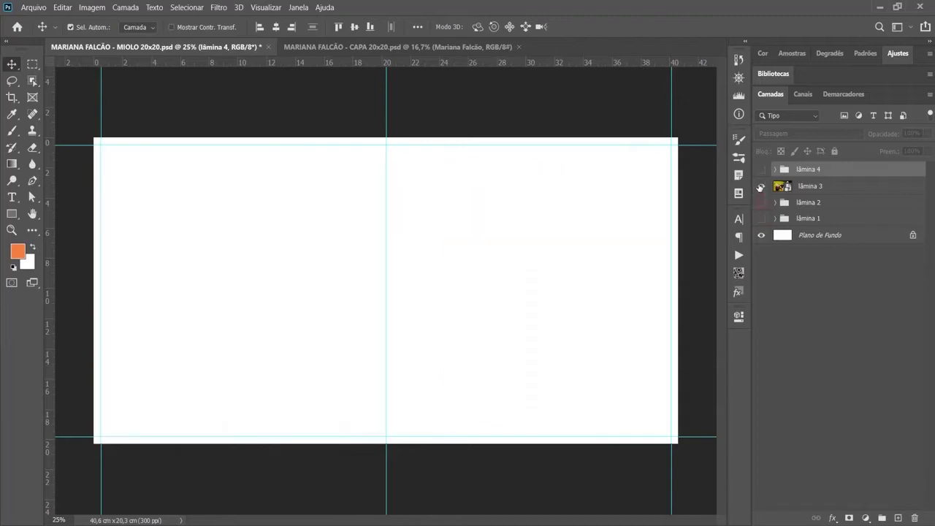
left_click(760, 187)
left_click(761, 187)
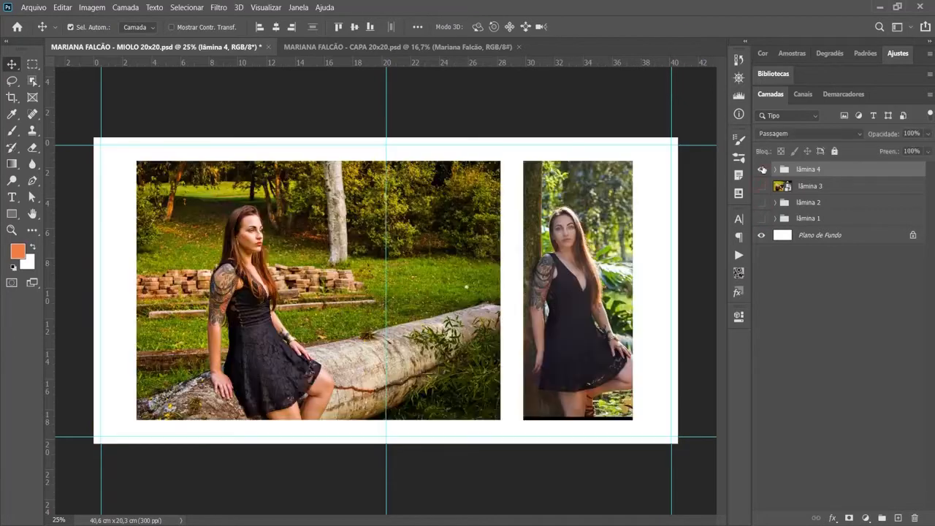
left_click(762, 169)
left_click(762, 169)
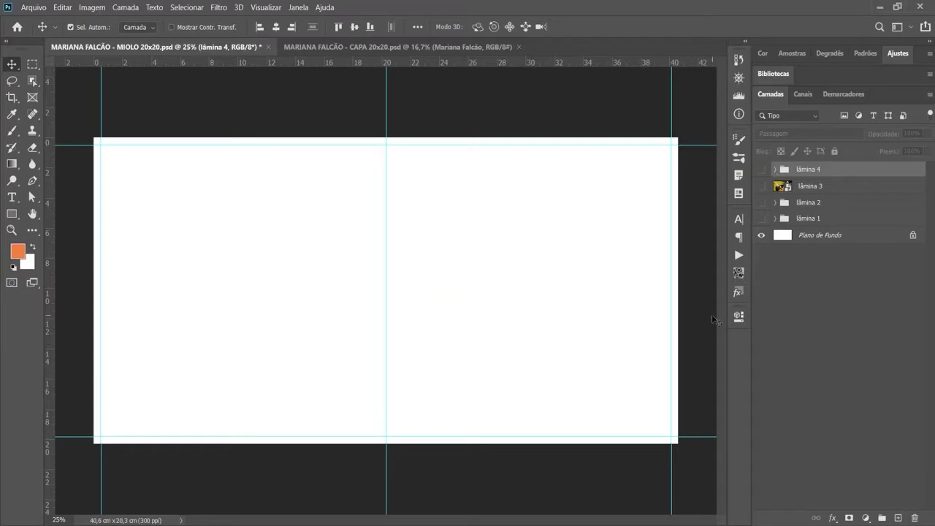
Step: Save the CAPA 20x20 cover document as a separate PSD with "impressão" added to the end of its file name
left_click(438, 47)
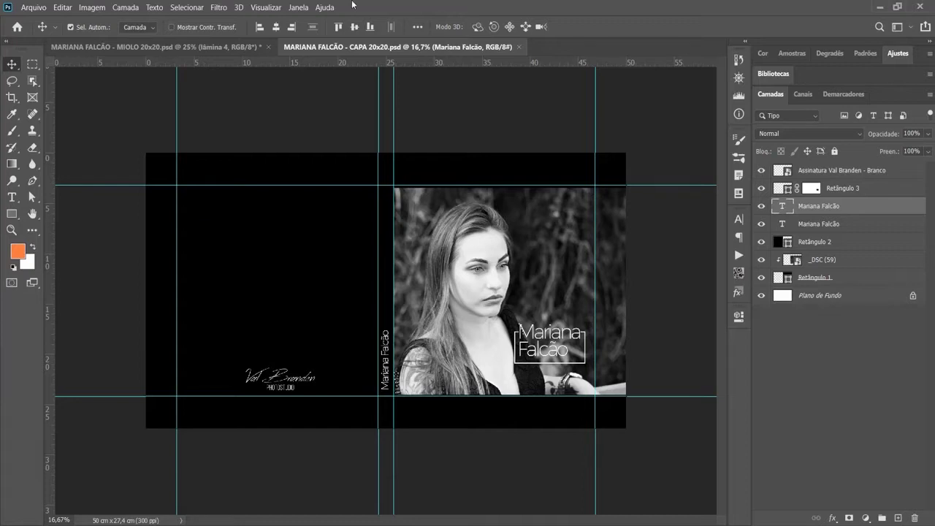
left_click(33, 9)
left_click(70, 155)
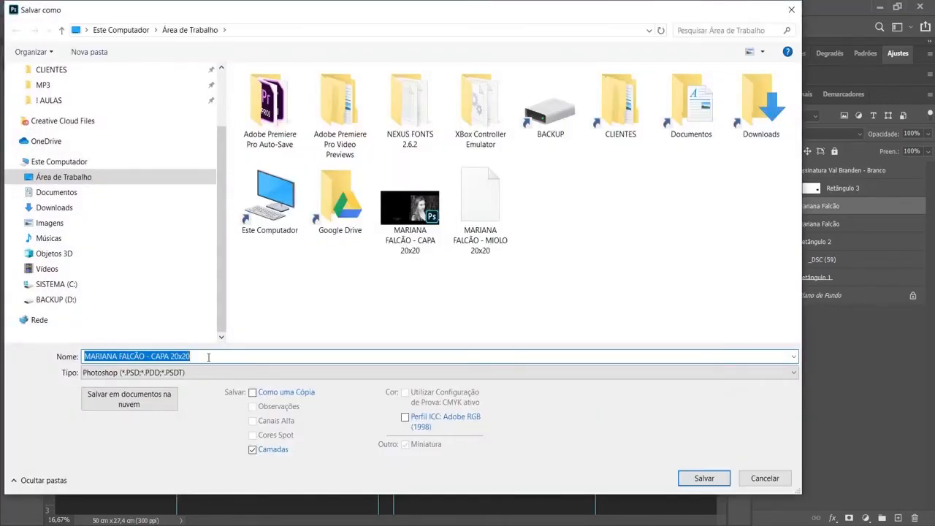
left_click(215, 357)
type("imp")
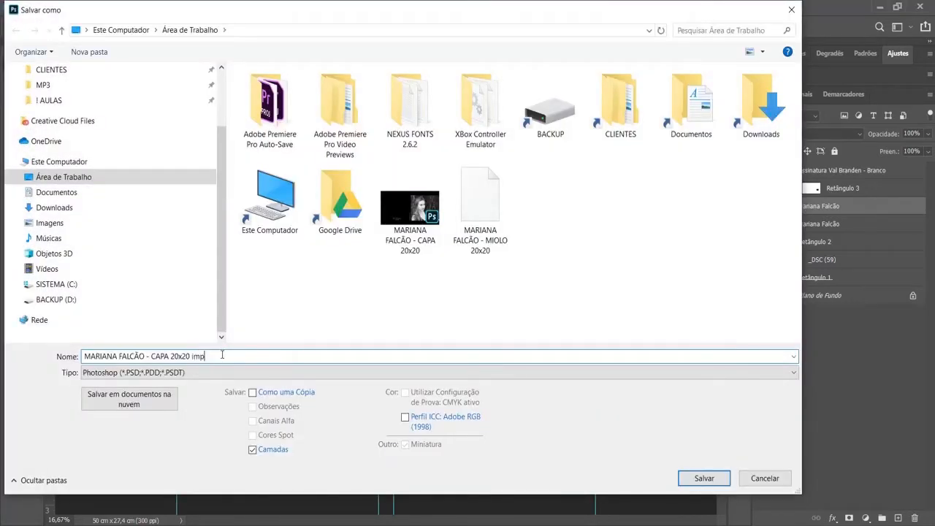
type("ressão")
key("Return")
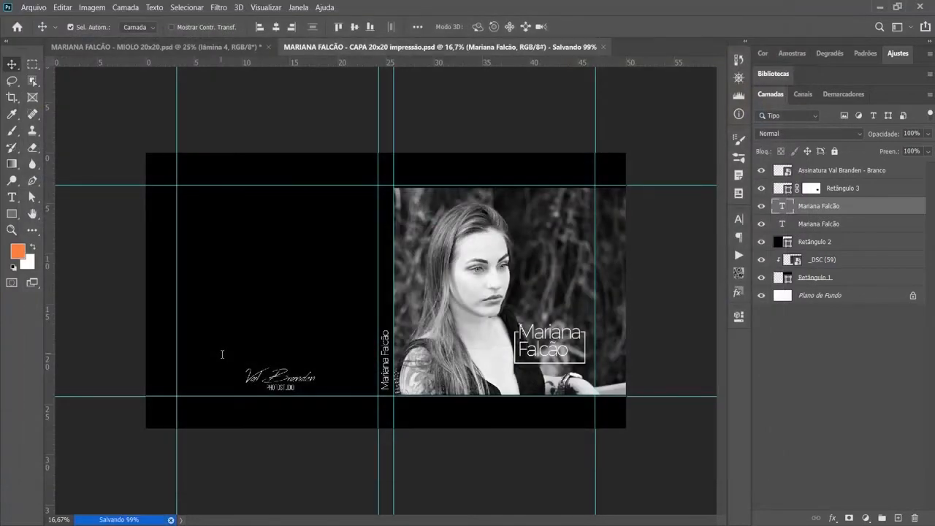
Step: Save the MIOLO 20x20 document as a separate PSD with "impressão" added to the end of its file name
left_click(162, 47)
left_click(33, 7)
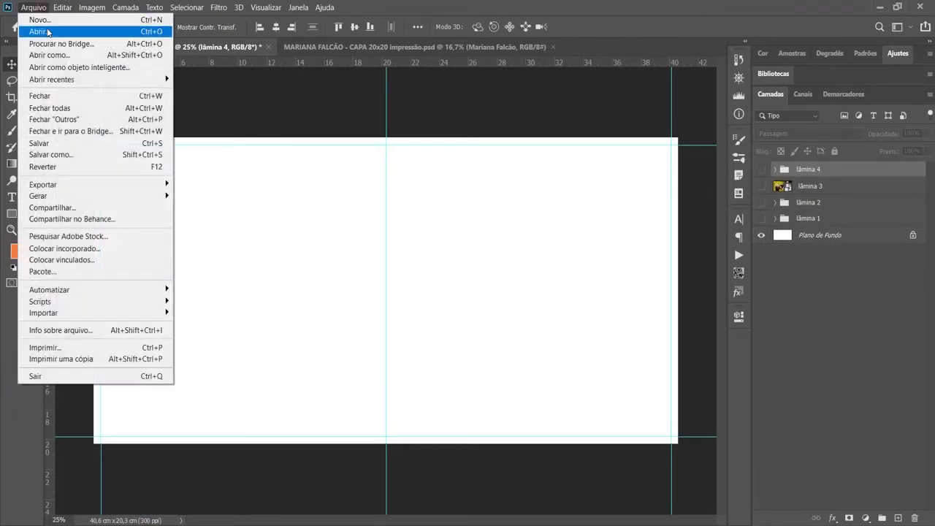
left_click(69, 155)
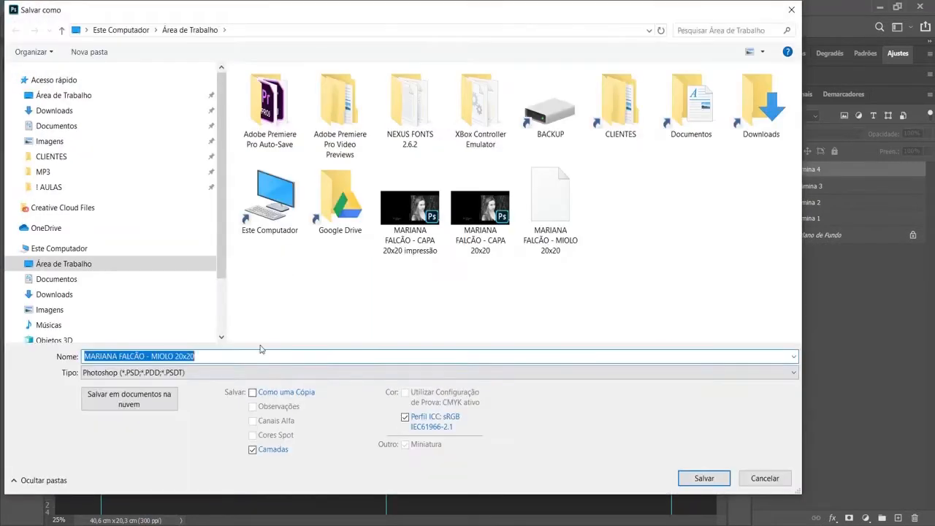
left_click(232, 357)
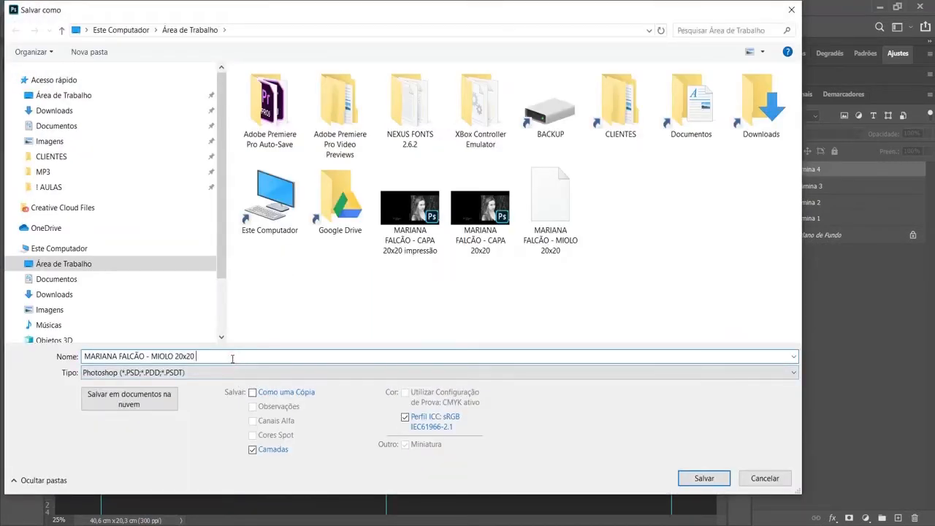
type("impressão")
key("Return")
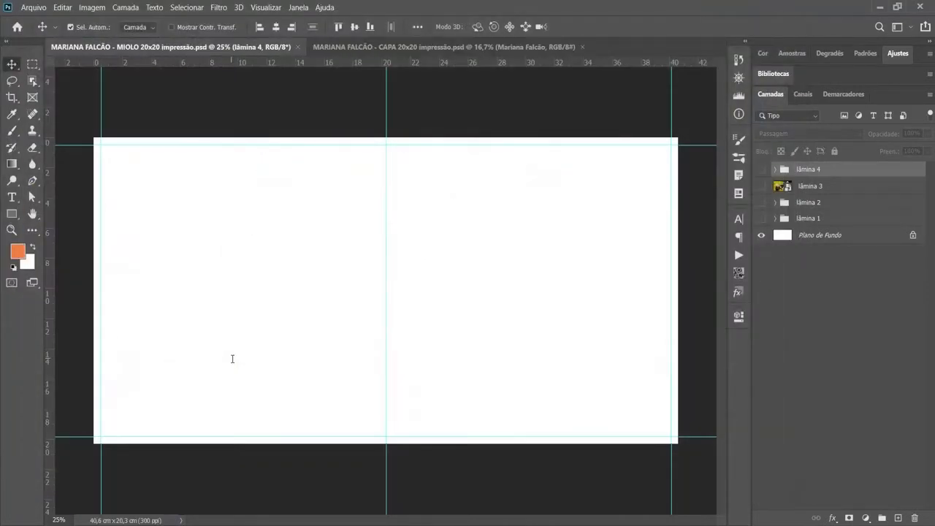
Step: Rasterize both name text layers in the CAPA 20x20 impressão document
left_click(423, 46)
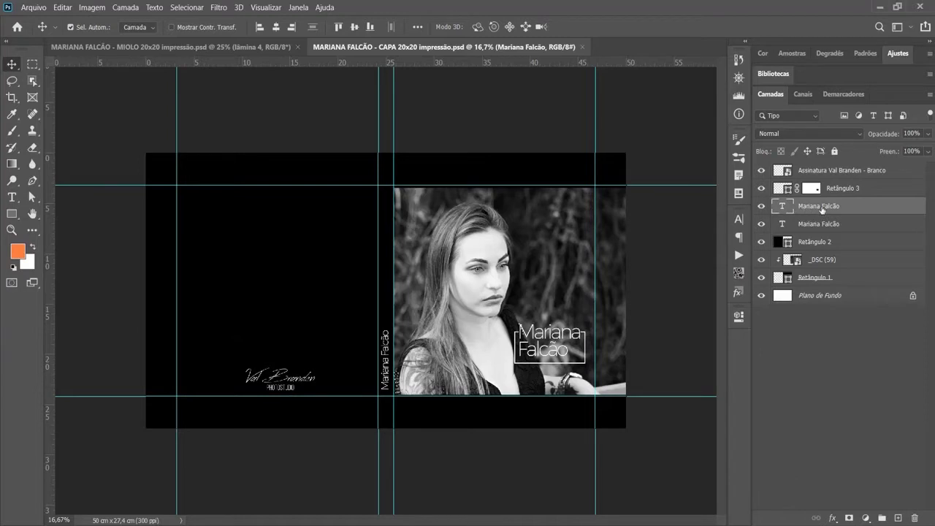
left_click(153, 8)
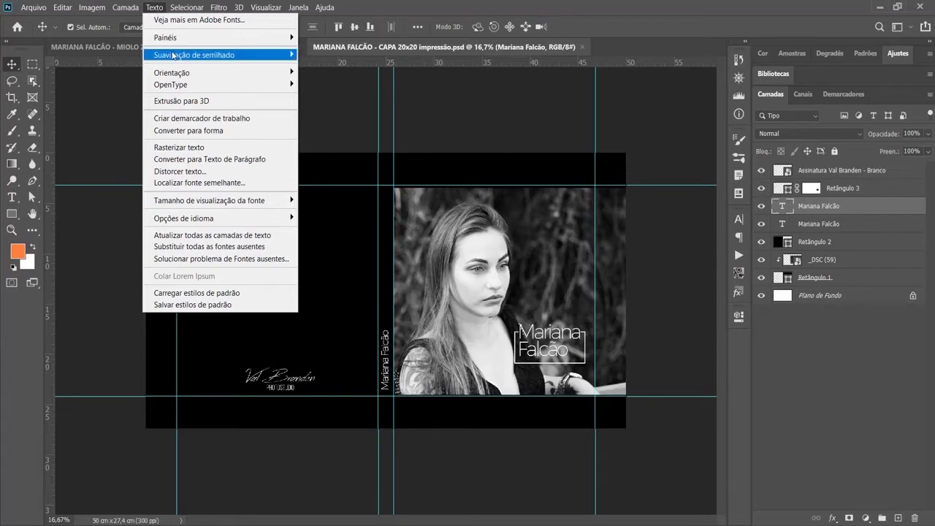
left_click(199, 148)
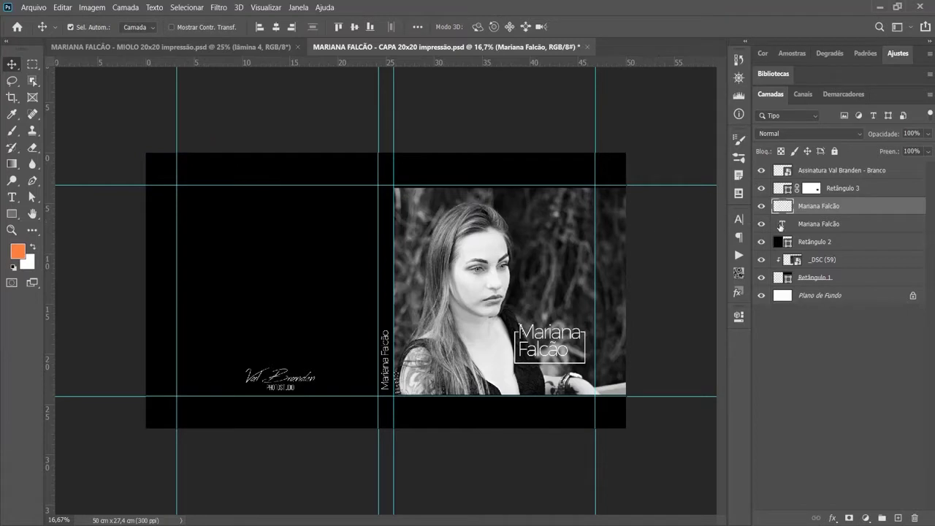
left_click(788, 228)
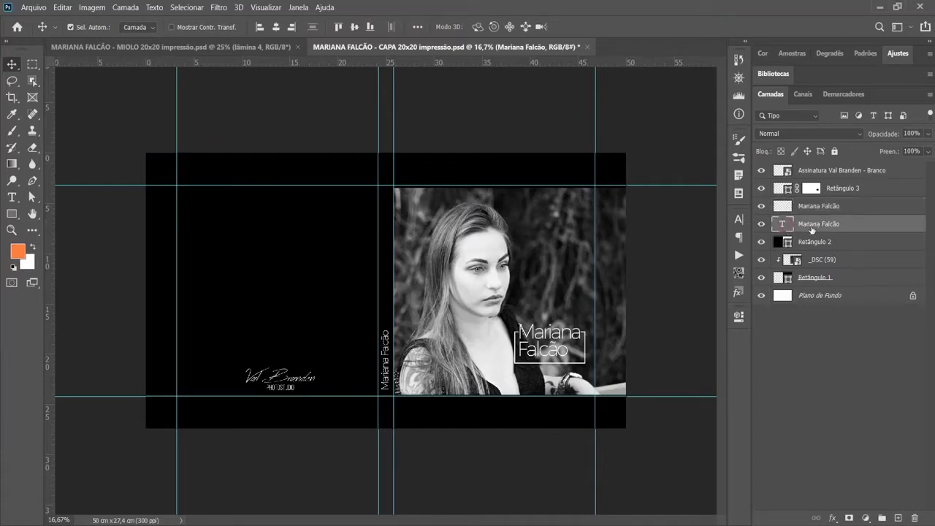
left_click(154, 9)
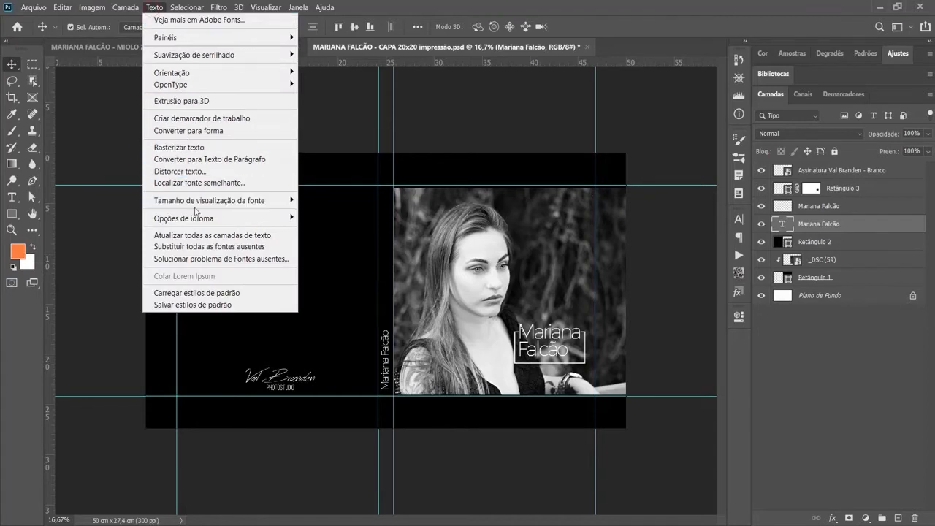
left_click(228, 149)
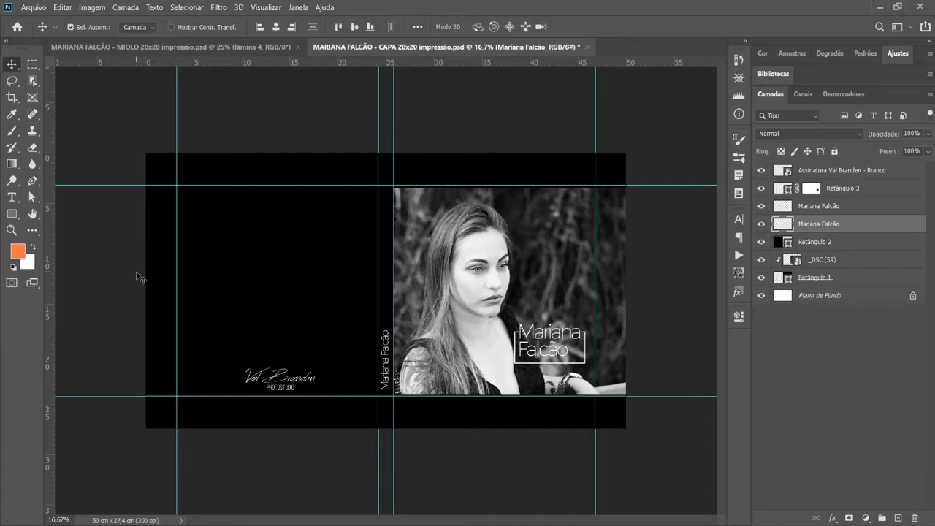
Step: In the MIOLO 20x20 impressão document, show the lâmina 1 group and merge it into a single layer
left_click(151, 47)
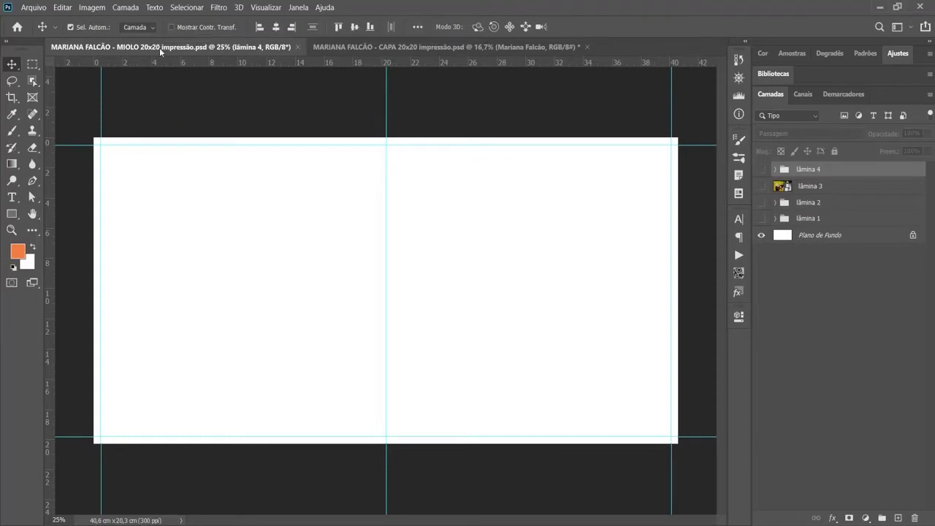
left_click(775, 219)
left_click(775, 218)
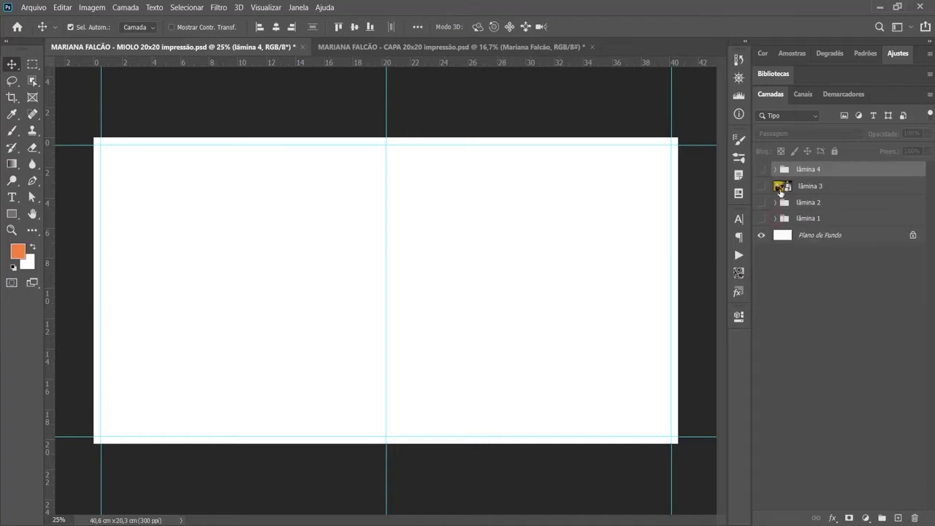
left_click(761, 218)
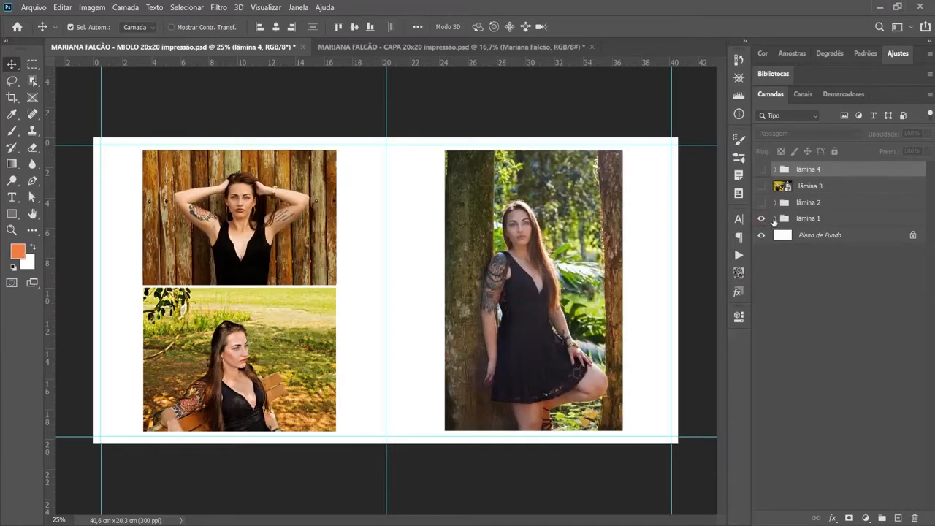
left_click(833, 220)
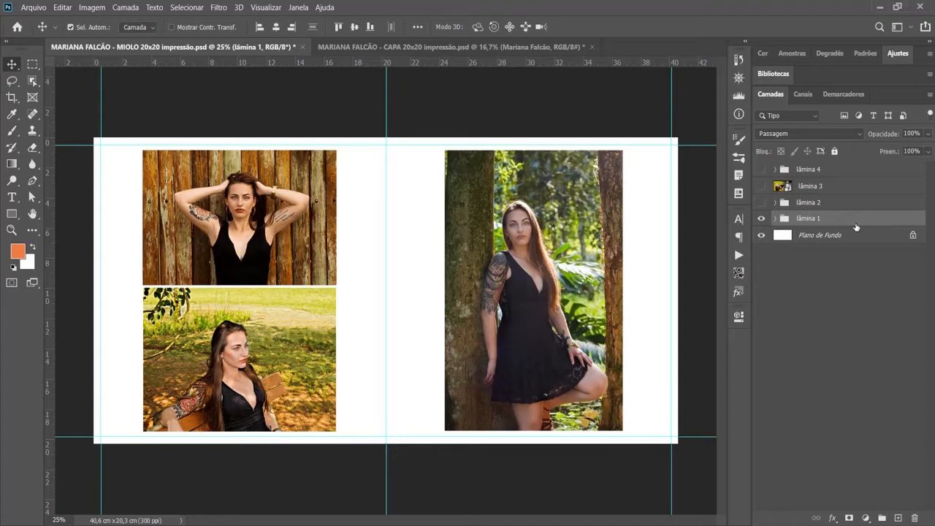
right_click(858, 218)
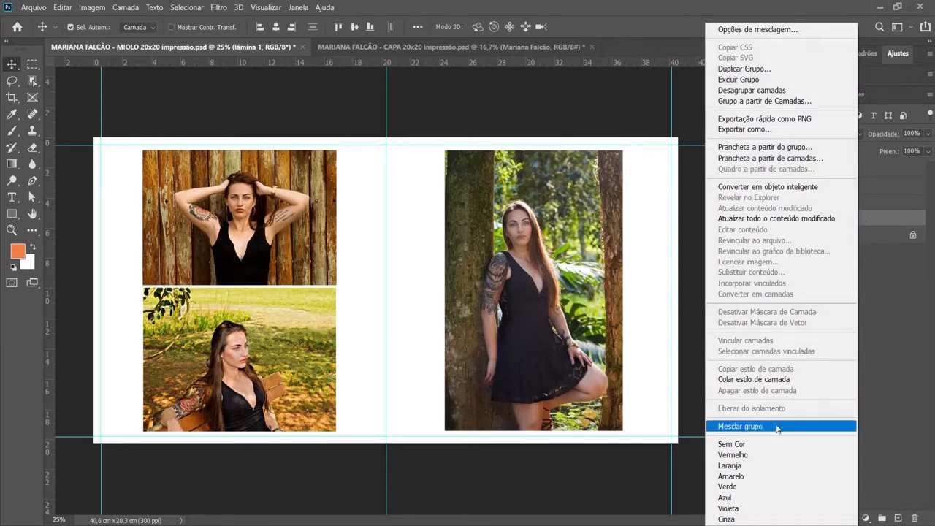
right_click(875, 217)
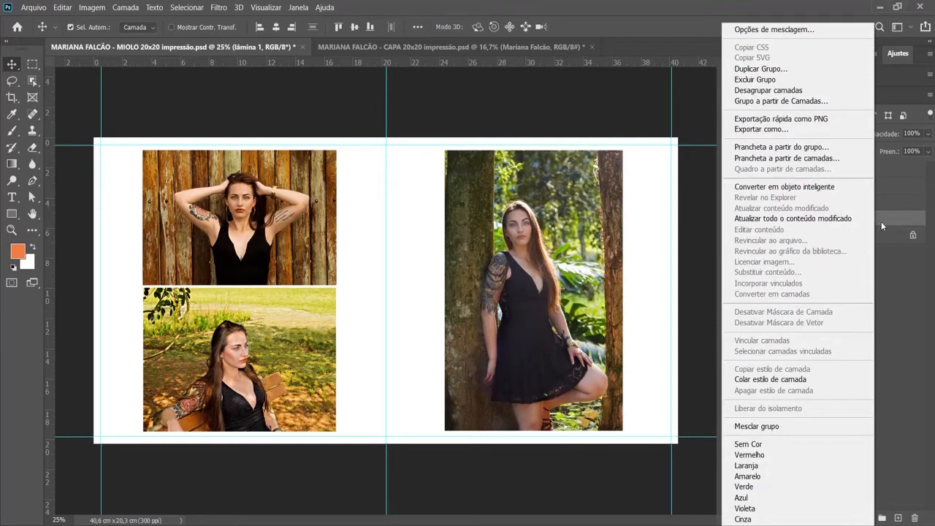
left_click(787, 427)
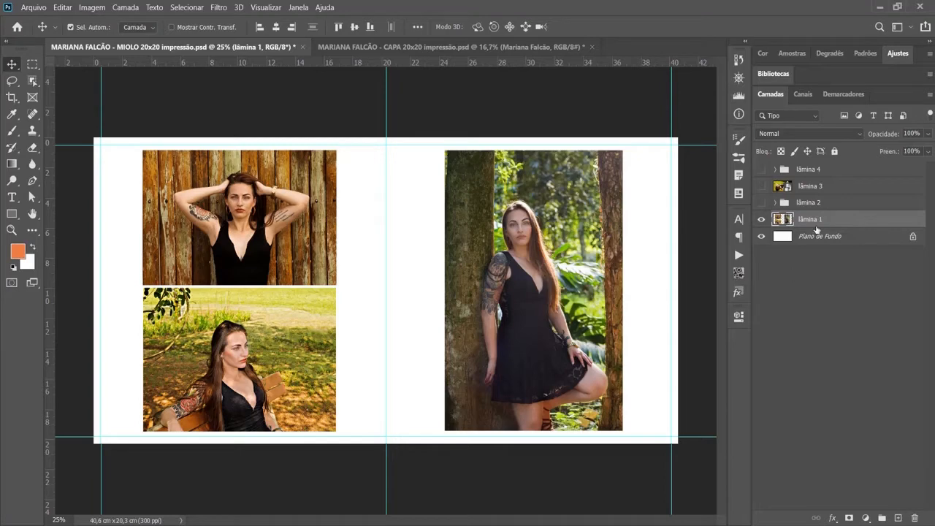
Step: Show the lâmina 2 group and merge it into a single layer
left_click(829, 204)
right_click(830, 204)
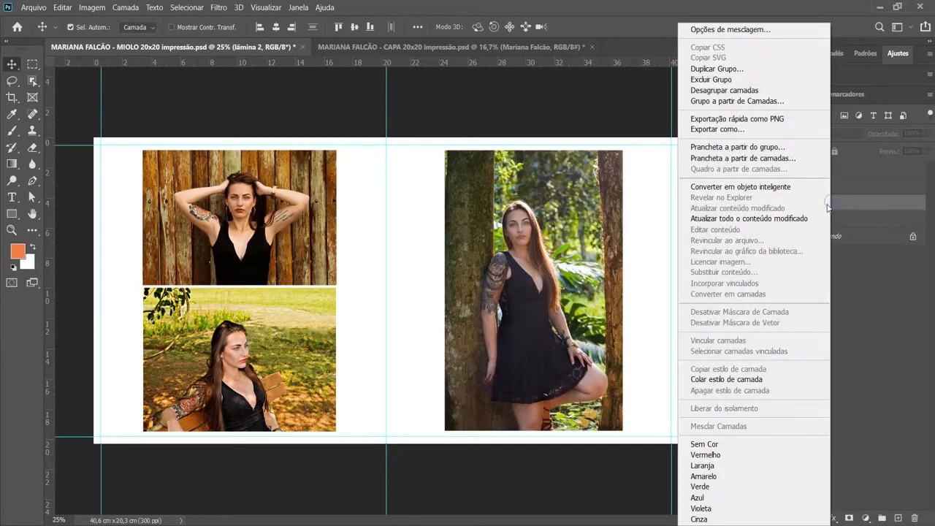
left_click(908, 377)
left_click(761, 207)
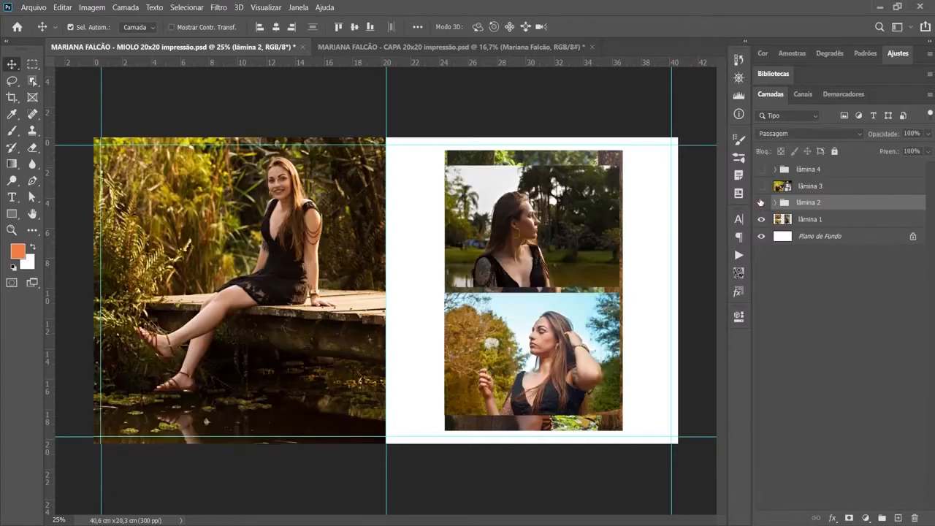
right_click(837, 205)
left_click(745, 427)
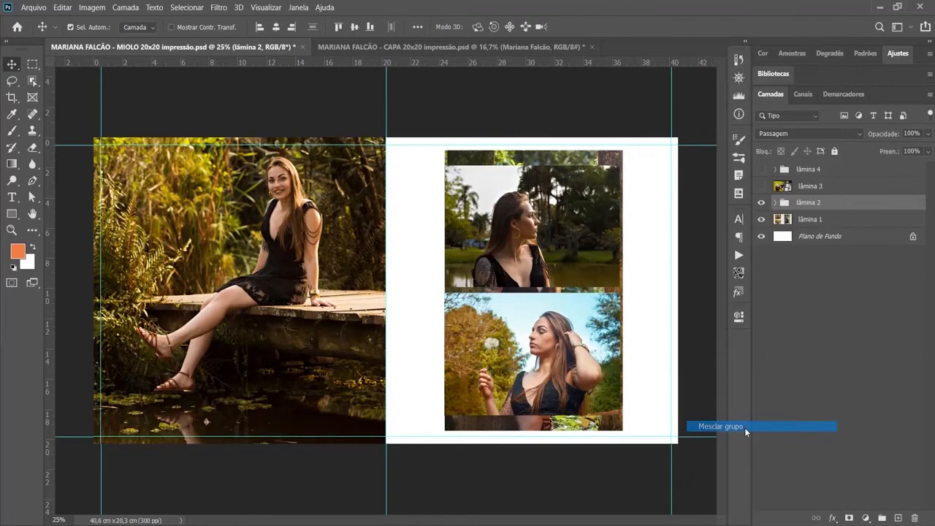
Step: Show the lâmina 3 smart object layer and rasterize it
left_click(760, 186)
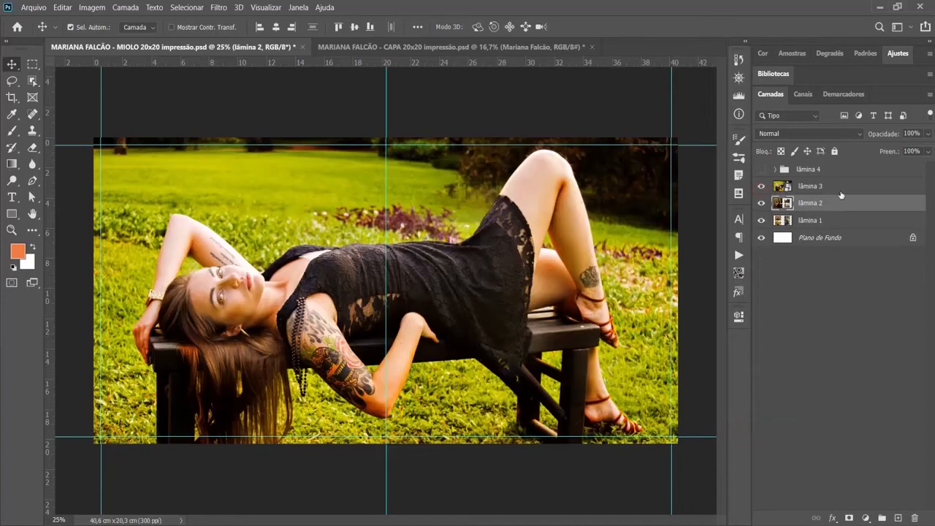
left_click(845, 188)
right_click(847, 188)
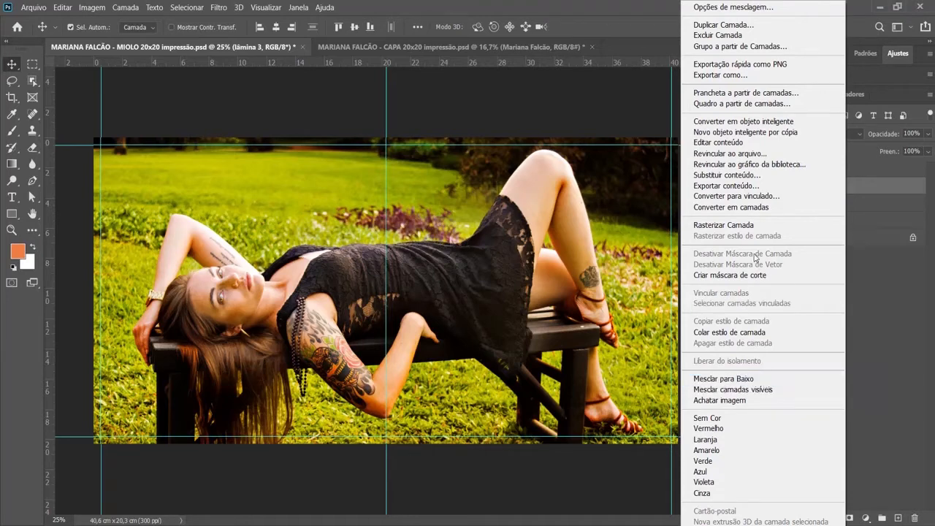
left_click(747, 228)
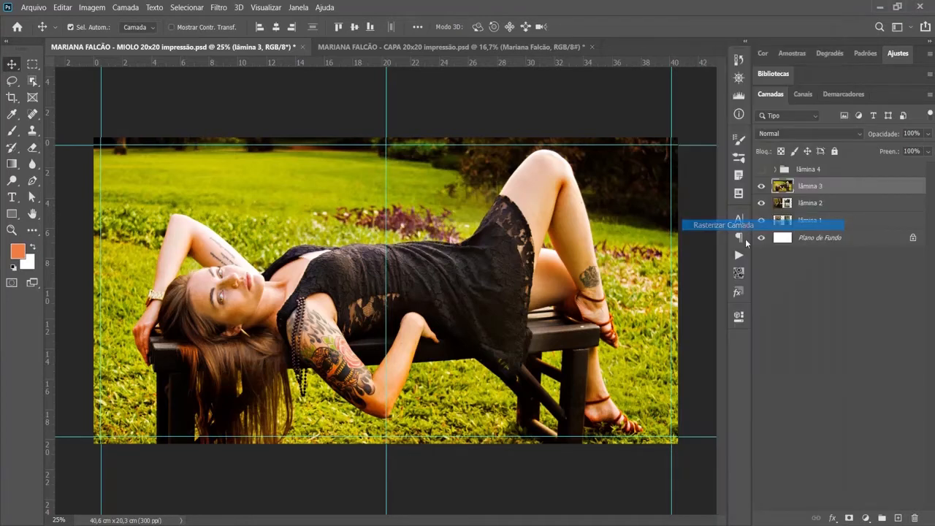
Step: Show the lâmina 4 group and merge it into a single layer
left_click(761, 169)
left_click(838, 171)
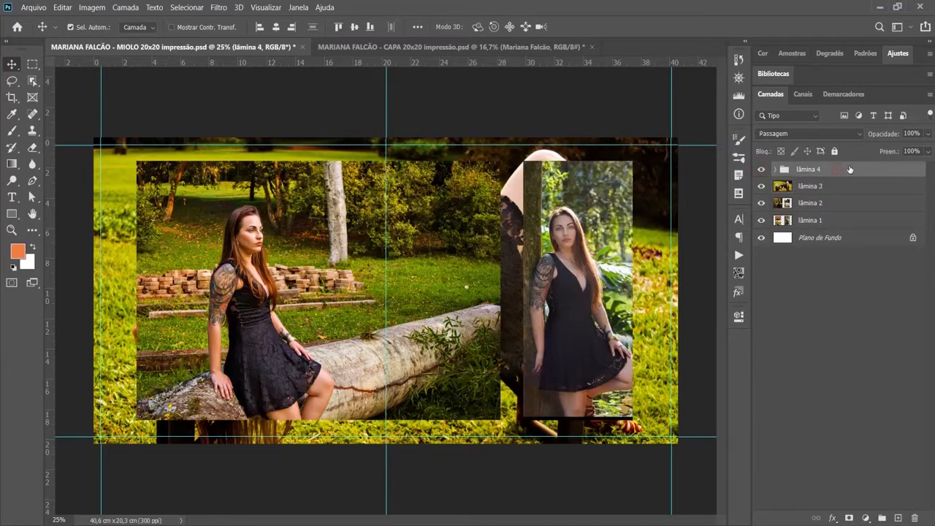
right_click(848, 170)
left_click(762, 426)
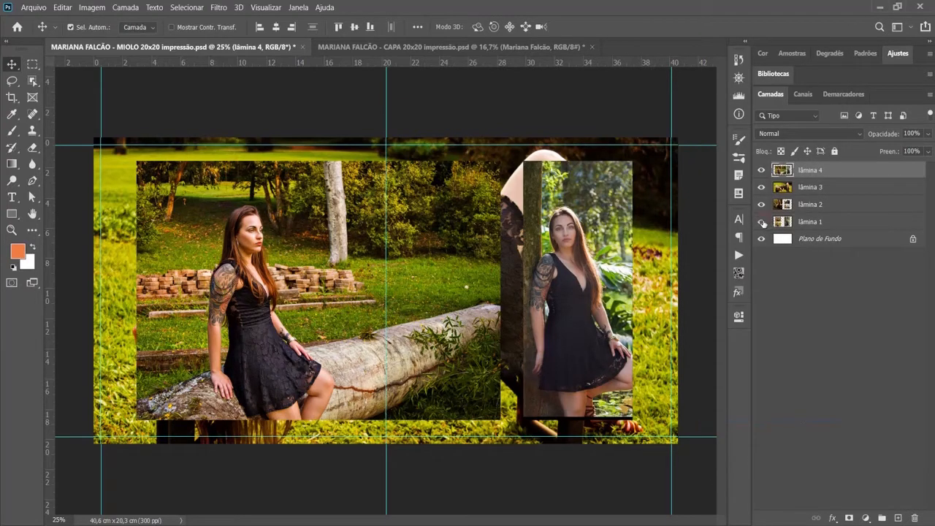
Step: Hide the lâmina 1, 2, 3 and 4 layers, checking the spreads individually and leaving only the background visible
left_click_drag(761, 170, 763, 222)
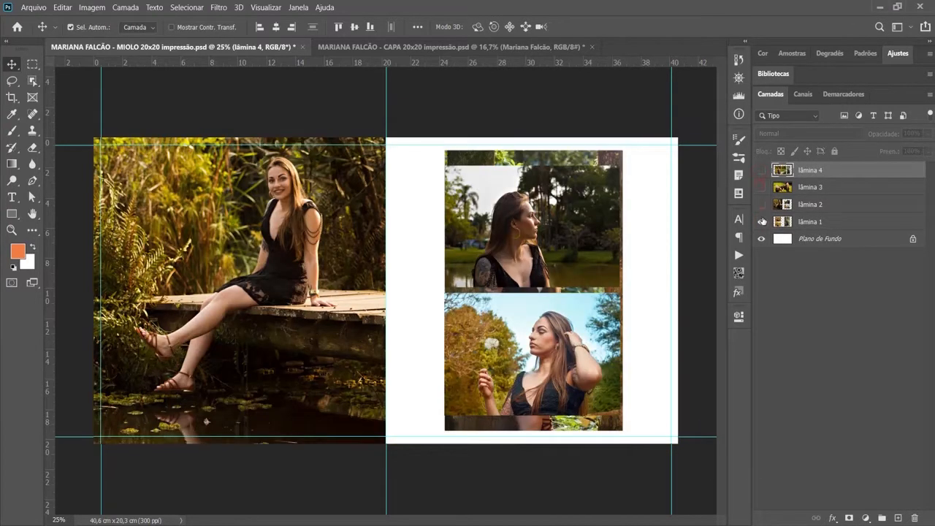
left_click(761, 222)
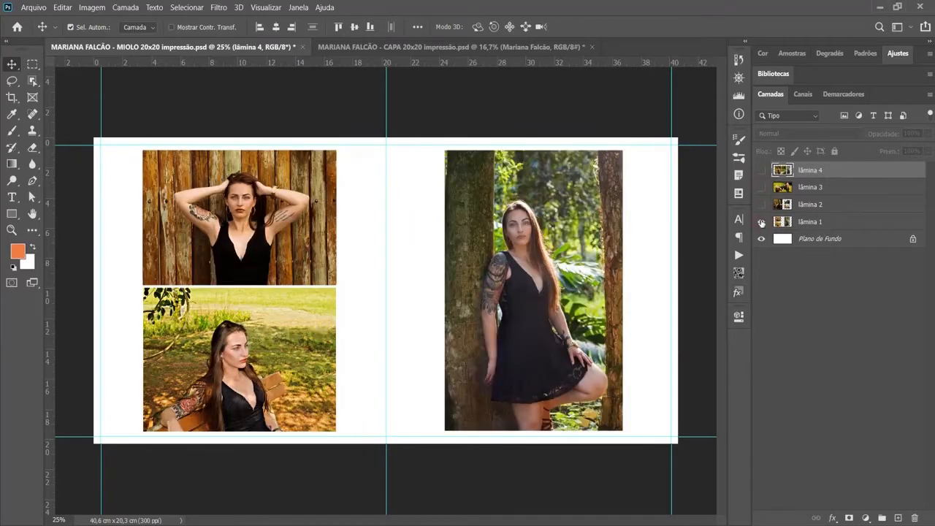
left_click(760, 220)
left_click(761, 205)
left_click(761, 206)
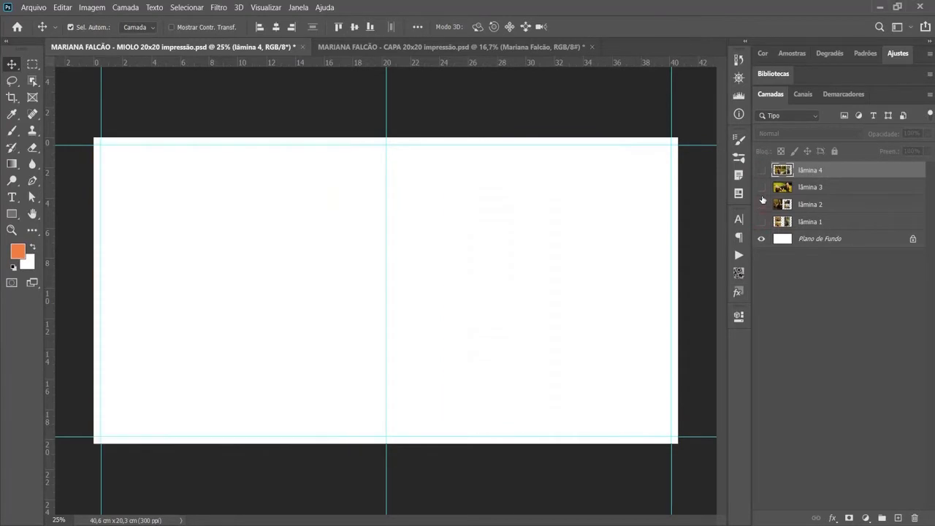
left_click(761, 188)
left_click(762, 189)
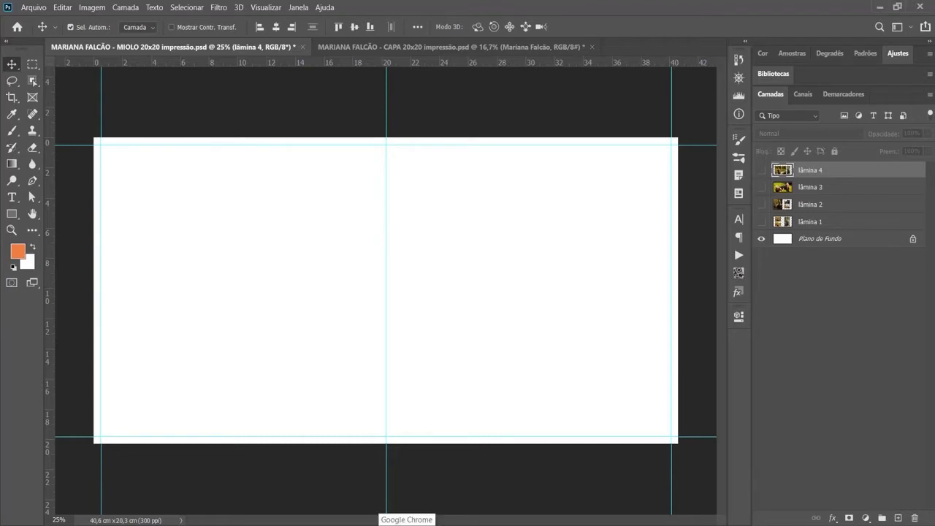
mouse_move(345, 525)
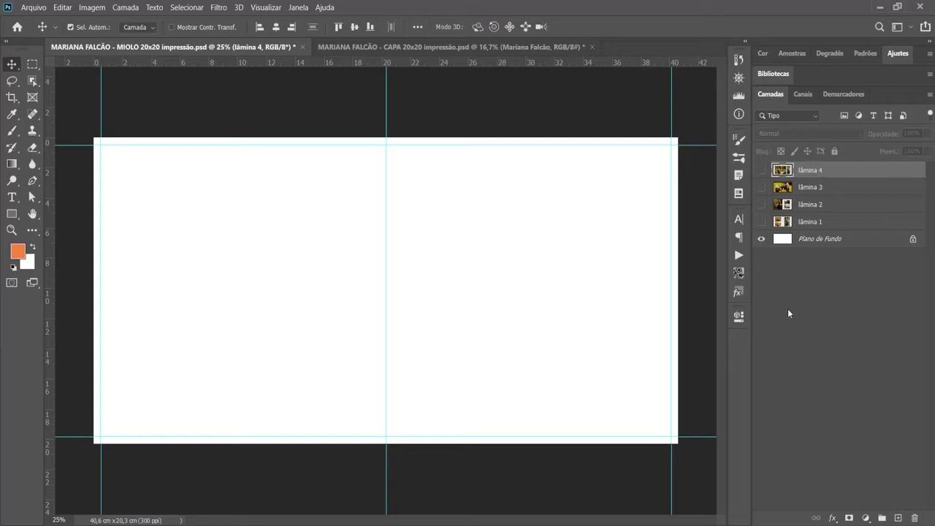
Step: Show the lâmina 1 layer and turn on the gamut warning
left_click(762, 221)
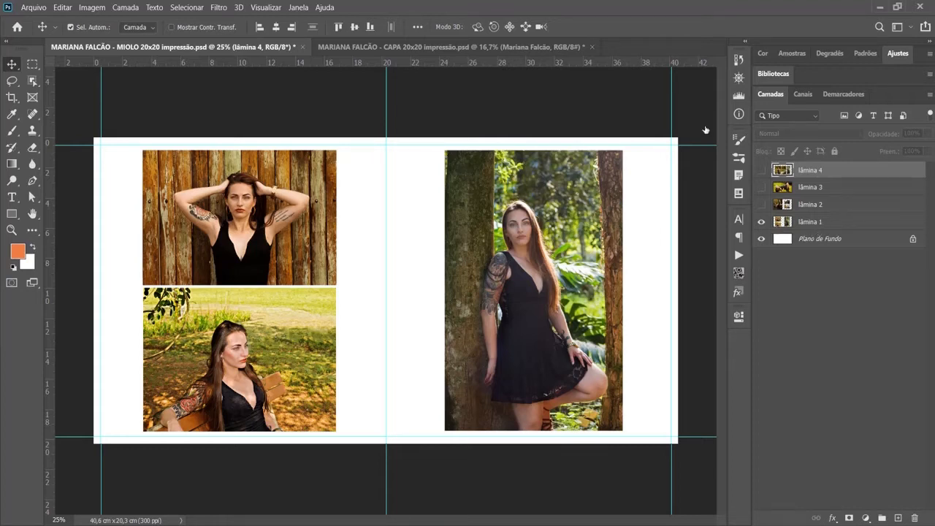
left_click(266, 9)
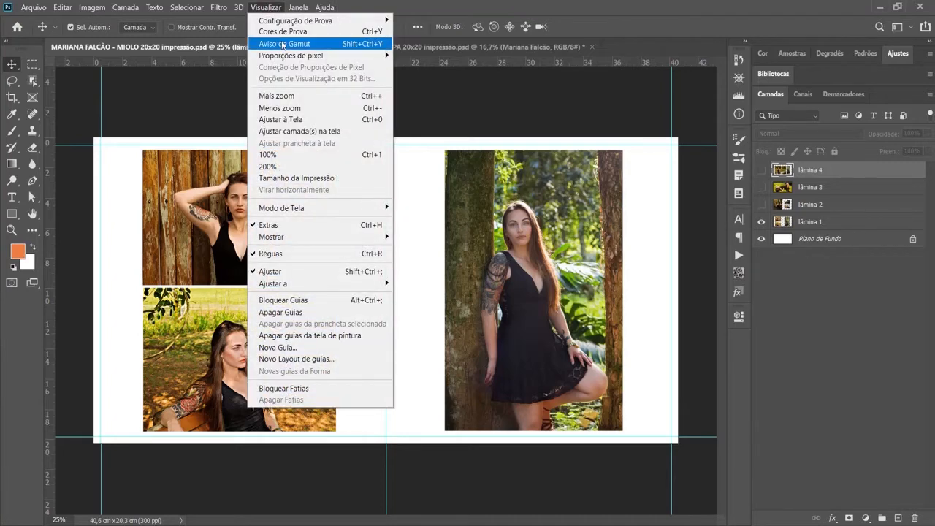
left_click(319, 44)
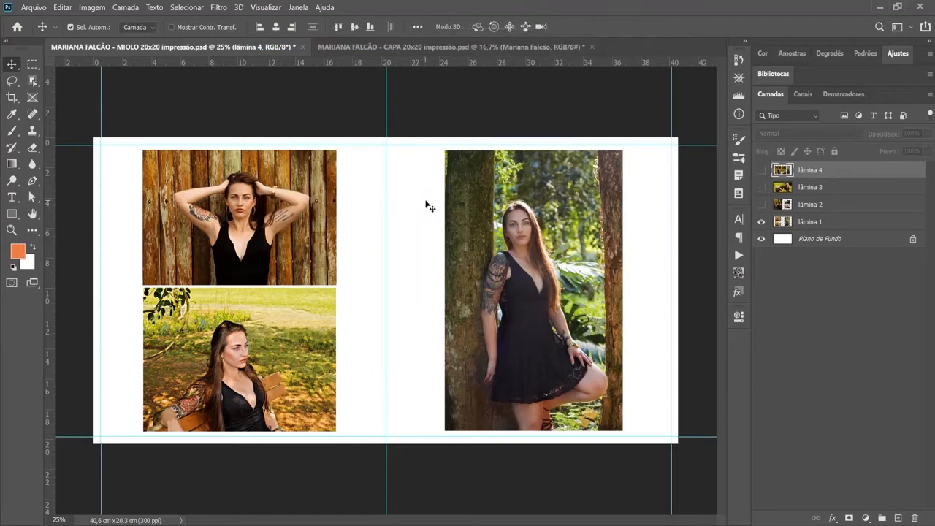
Step: Examine the photos on the lâmina 1 spread up close for areas marked as out of gamut
scroll(372, 198, "up", 3)
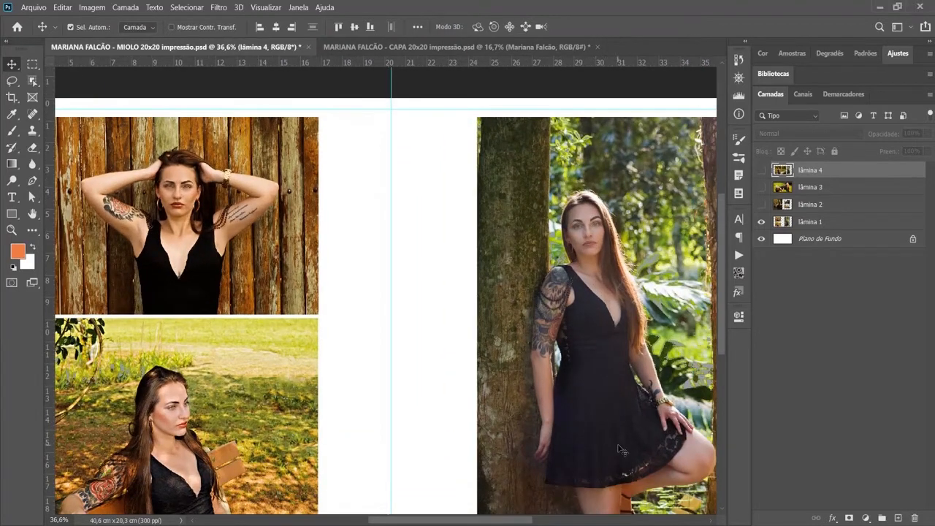
scroll(338, 457, "up", 3)
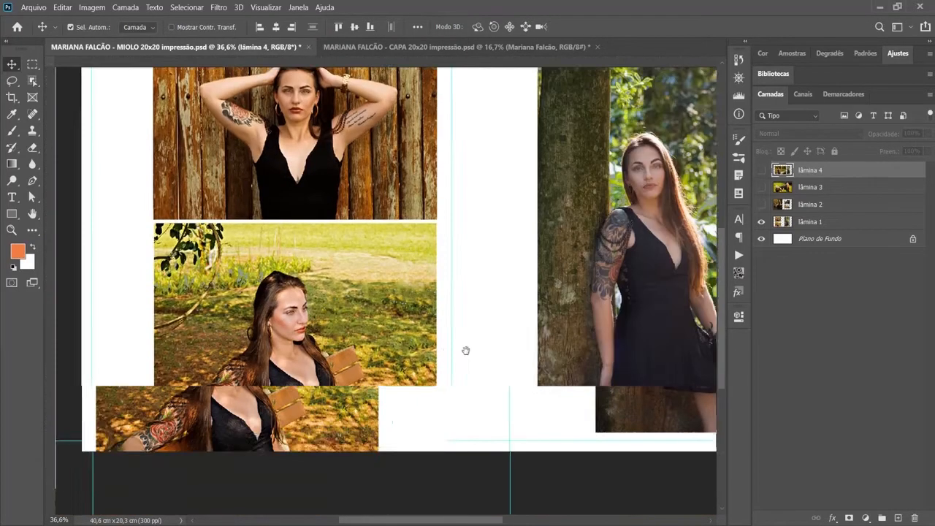
scroll(338, 346, "up", 1)
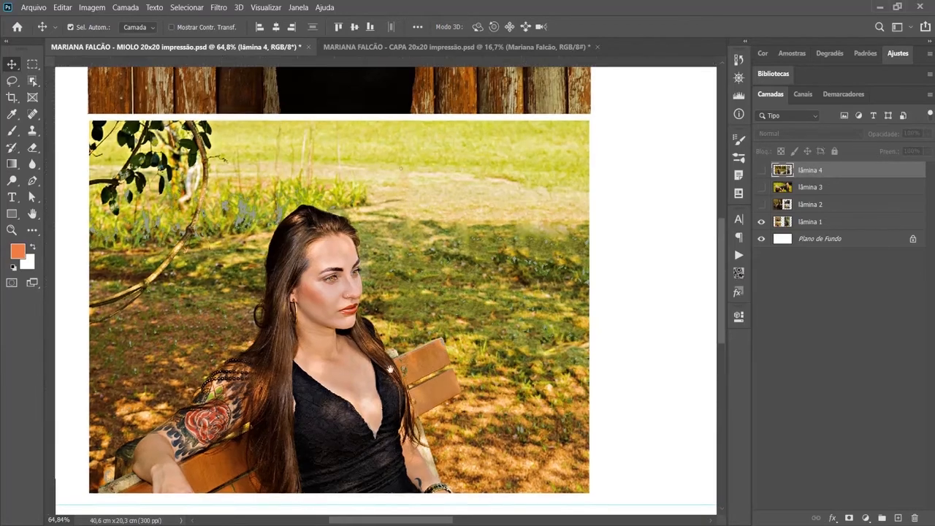
left_click_drag(388, 202, 382, 436)
left_click_drag(492, 337, 268, 215)
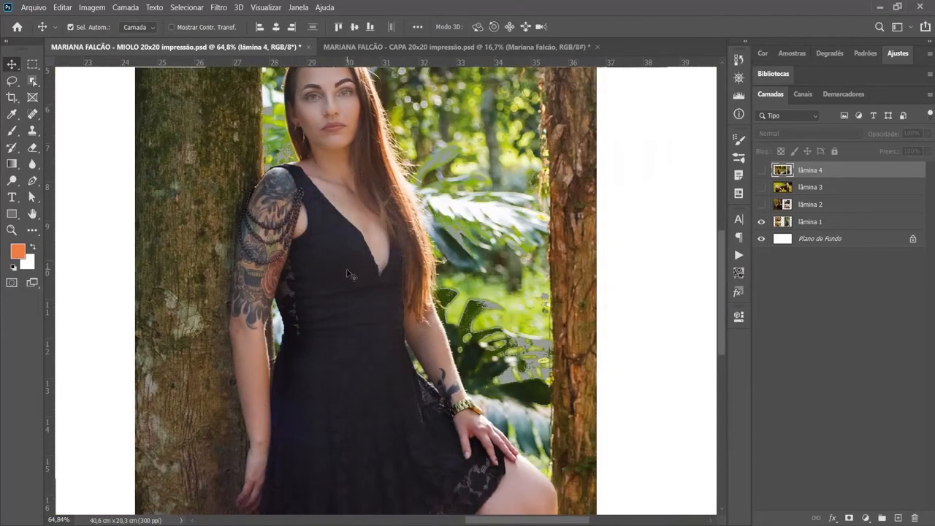
key("ctrl+r")
key("ctrl+0")
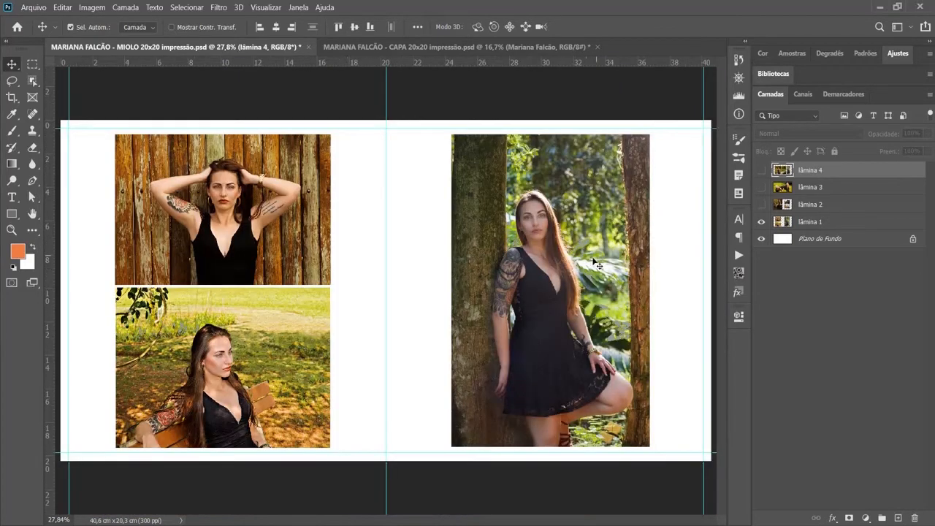
Step: Show only the lâmina 2 spread and examine its photos up close for out-of-gamut areas
left_click(761, 221)
left_click(761, 204)
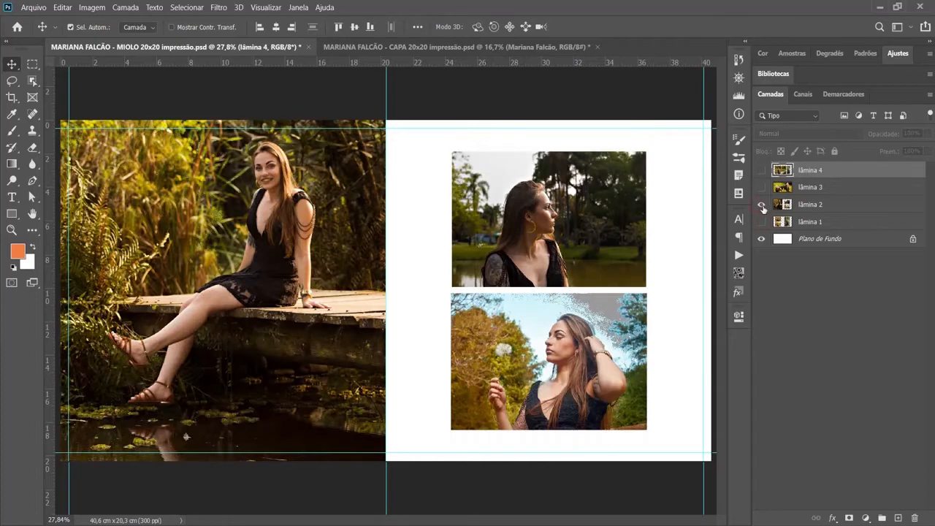
scroll(639, 355, "up", 1)
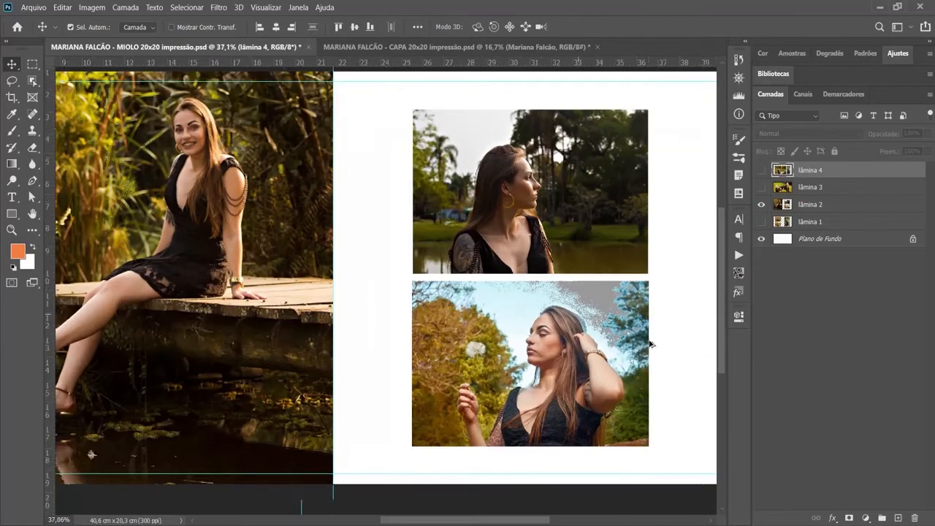
scroll(639, 355, "up", 3)
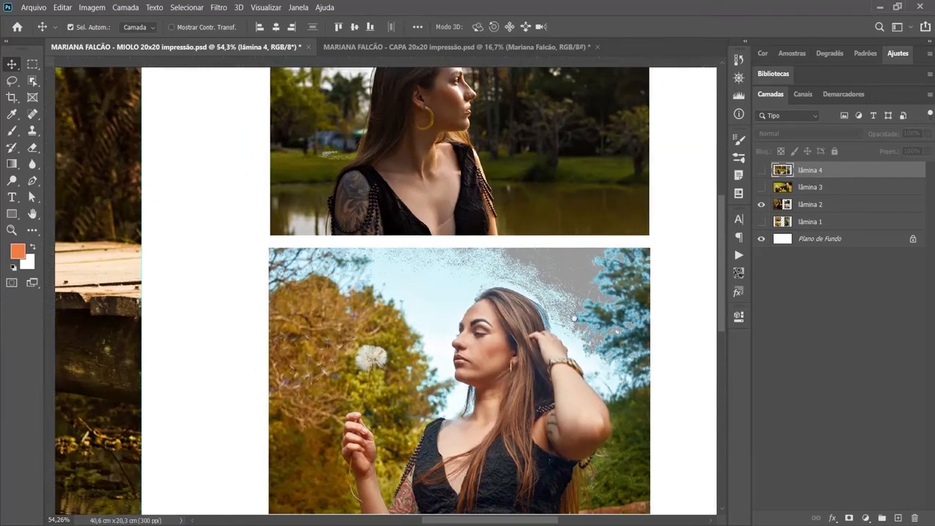
left_click_drag(550, 261, 626, 334)
left_click_drag(302, 391, 669, 324)
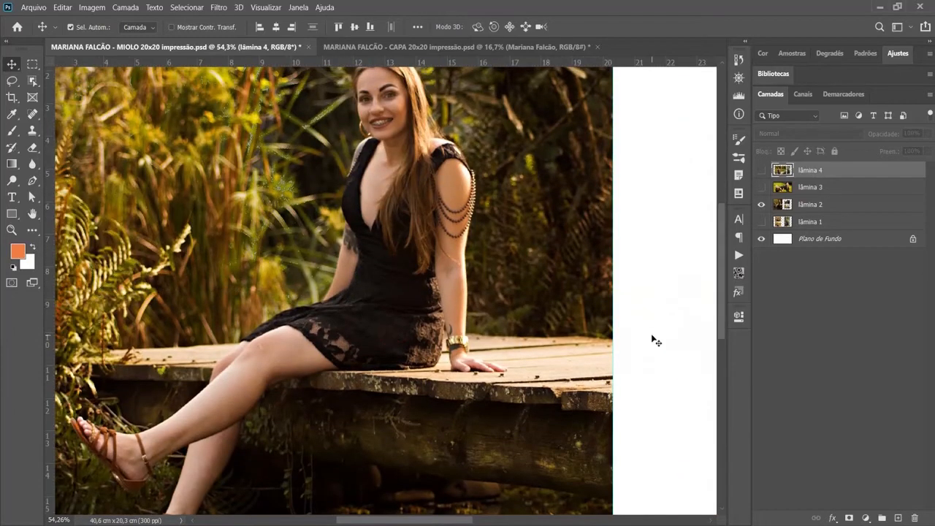
key("ctrl+r")
key("ctrl+0")
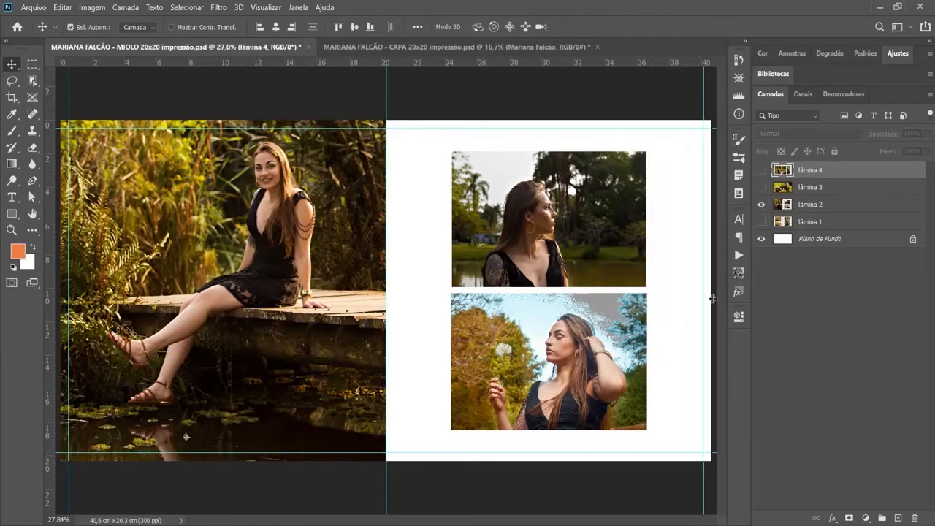
Step: Check the lâmina 3 spread and the lâmina 4 spread one at a time for out-of-gamut areas, leaving lâmina 4 shown
left_click(761, 205)
left_click(762, 187)
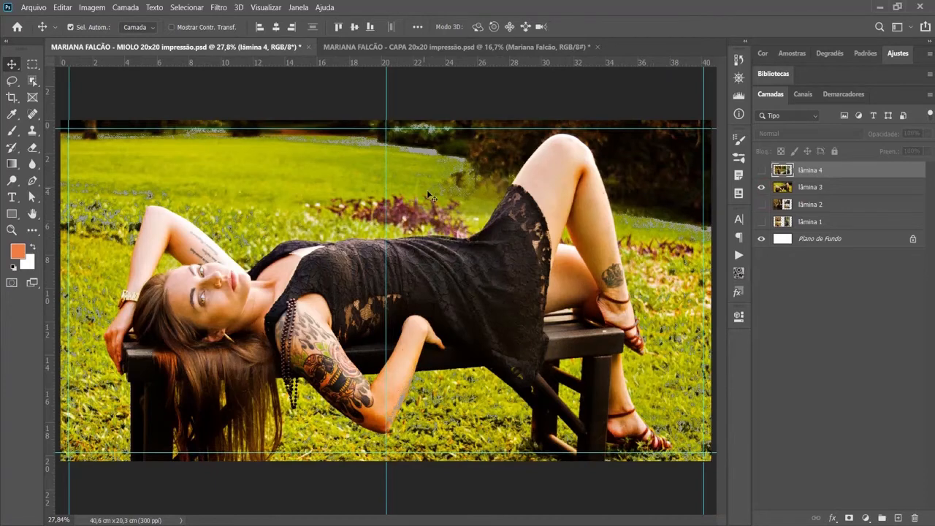
left_click(762, 187)
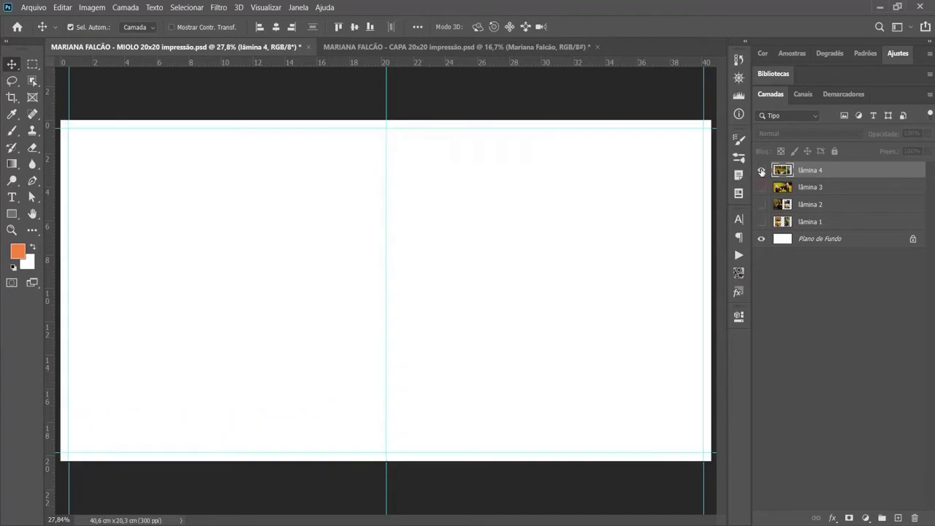
left_click(761, 170)
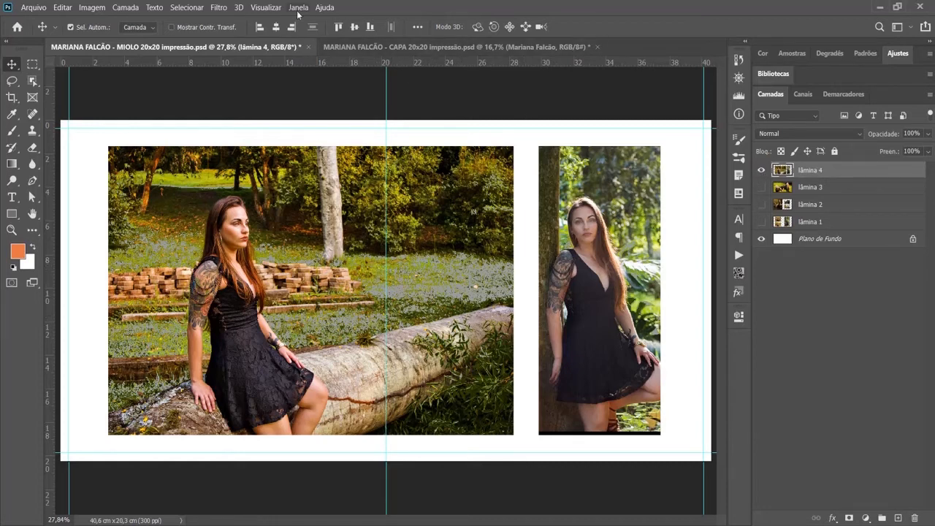
Step: Compare the lâmina 4 spread with and without the gamut warning, leaving the warning turned off
left_click(266, 9)
left_click(277, 45)
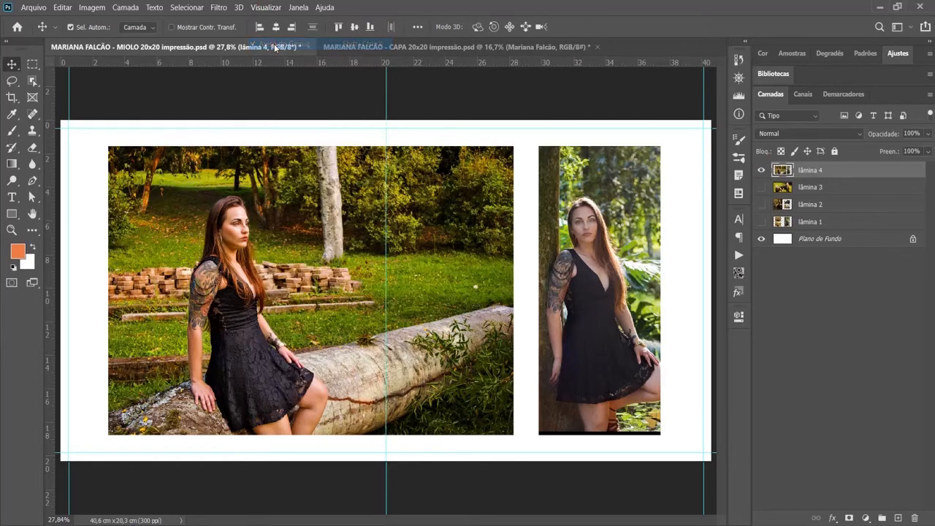
left_click(266, 7)
left_click(276, 44)
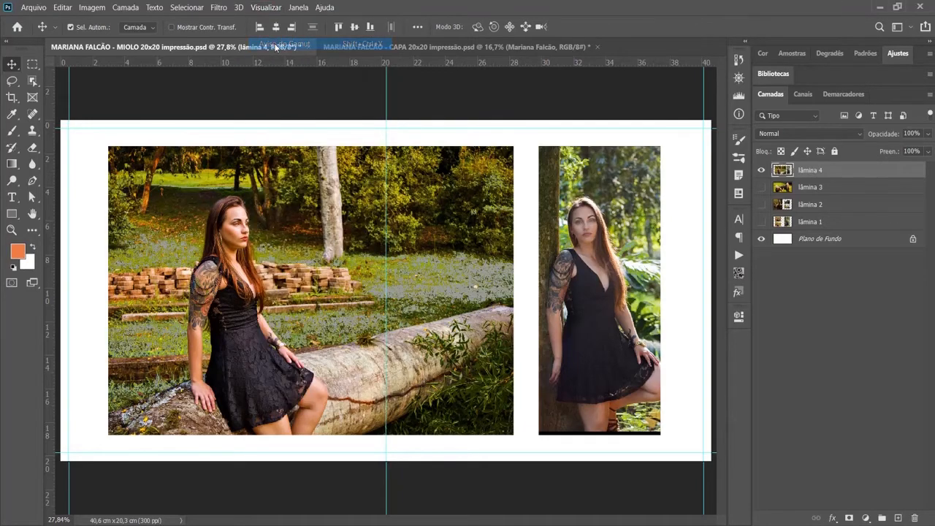
left_click(266, 7)
left_click(280, 45)
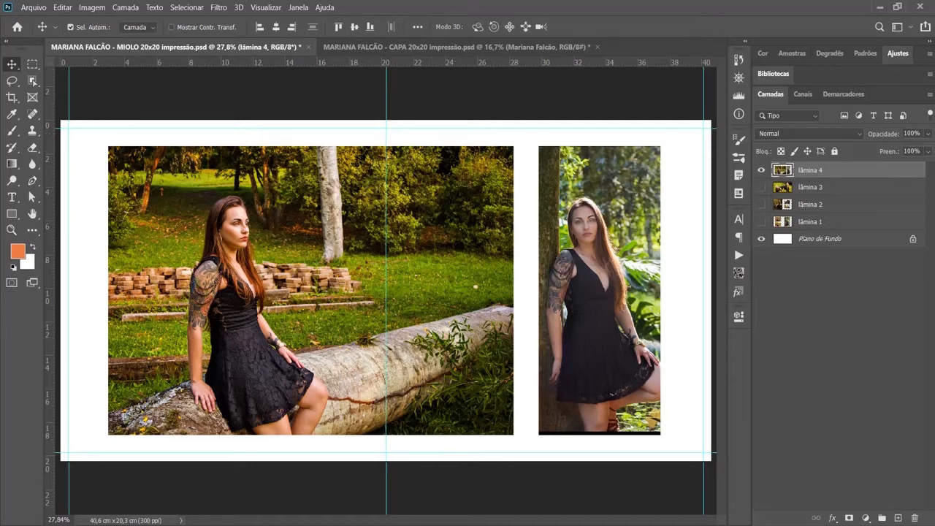
Step: Save the CAPA 20x20 impressão document as a Photoshop PDF copy on the desktop, continuing to the Adobe PDF settings
left_click(363, 47)
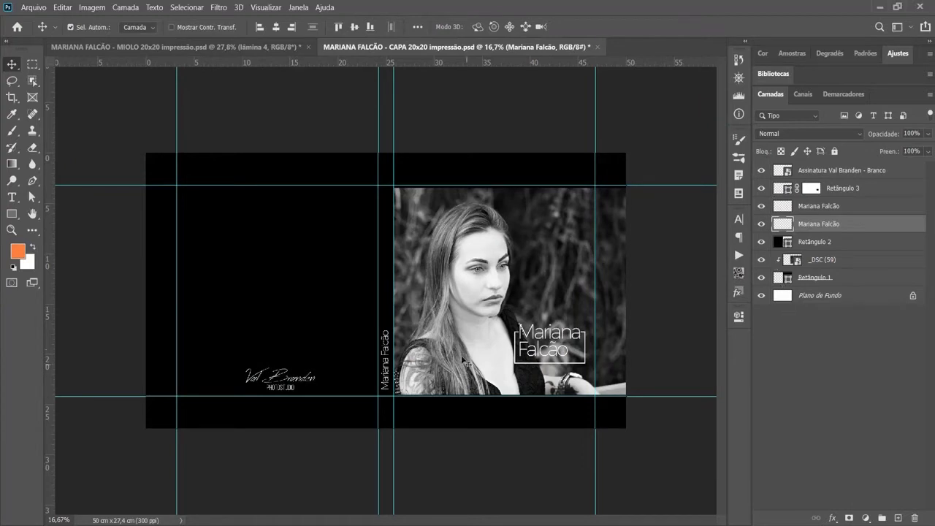
left_click(39, 8)
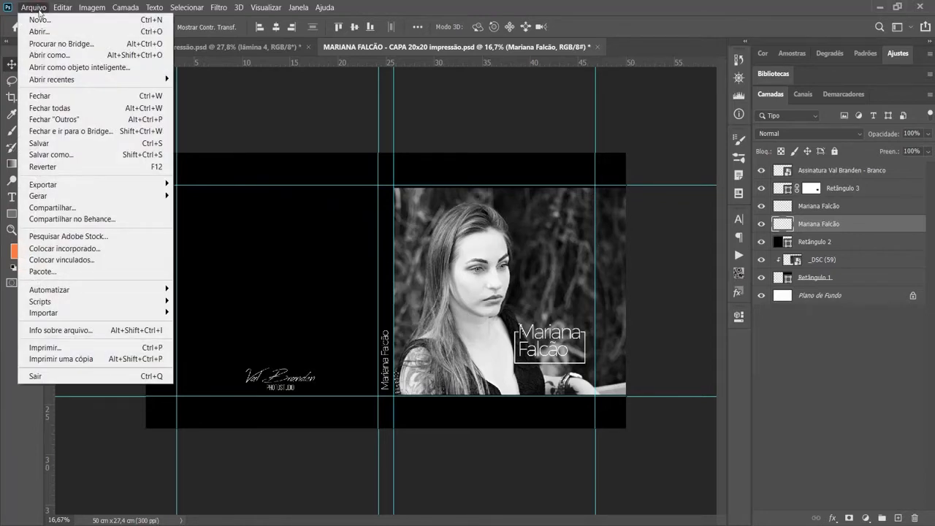
left_click(65, 155)
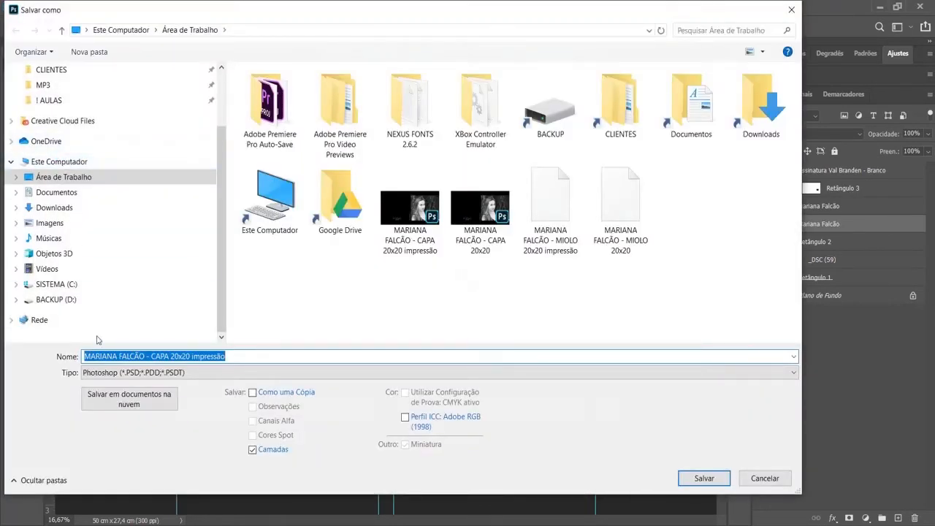
left_click(117, 374)
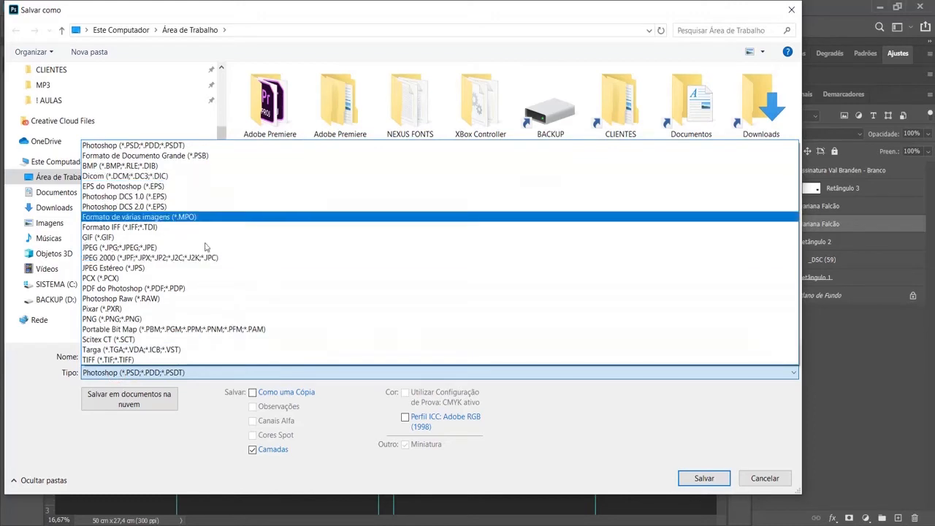
left_click(107, 291)
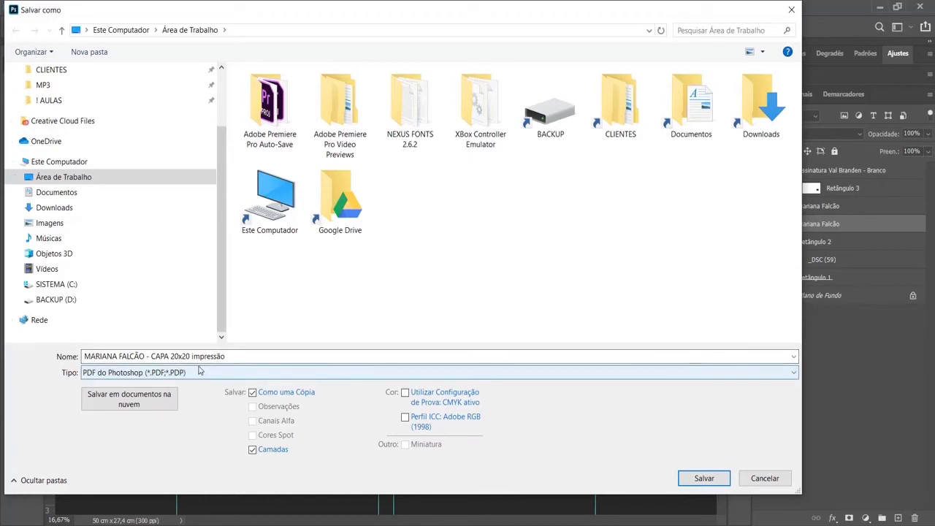
left_click(703, 478)
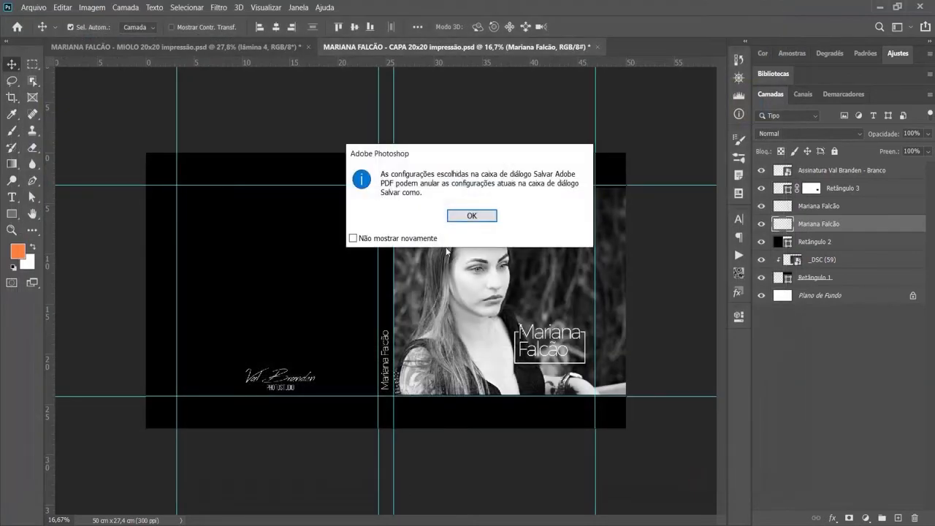
left_click(453, 214)
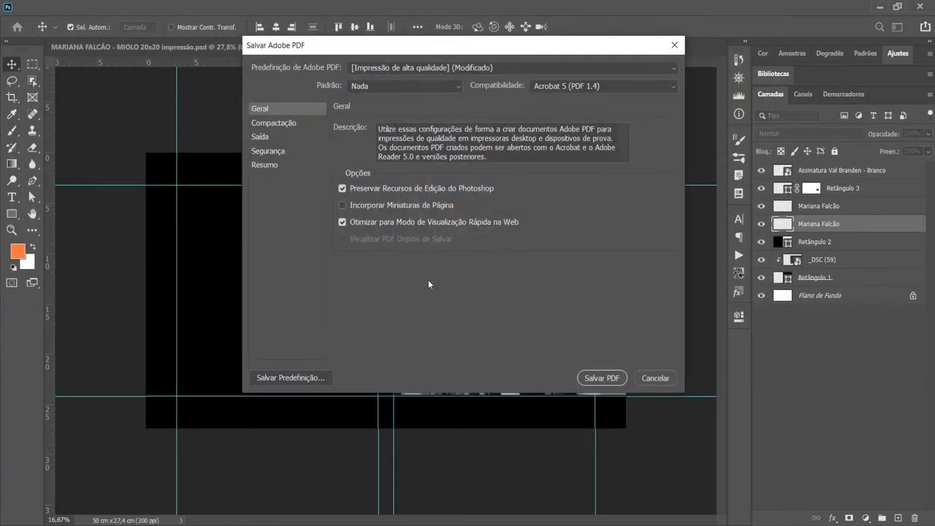
Step: Base the cover's PDF export on the PDF/X-1a:2001 preset
left_click_drag(363, 46, 320, 100)
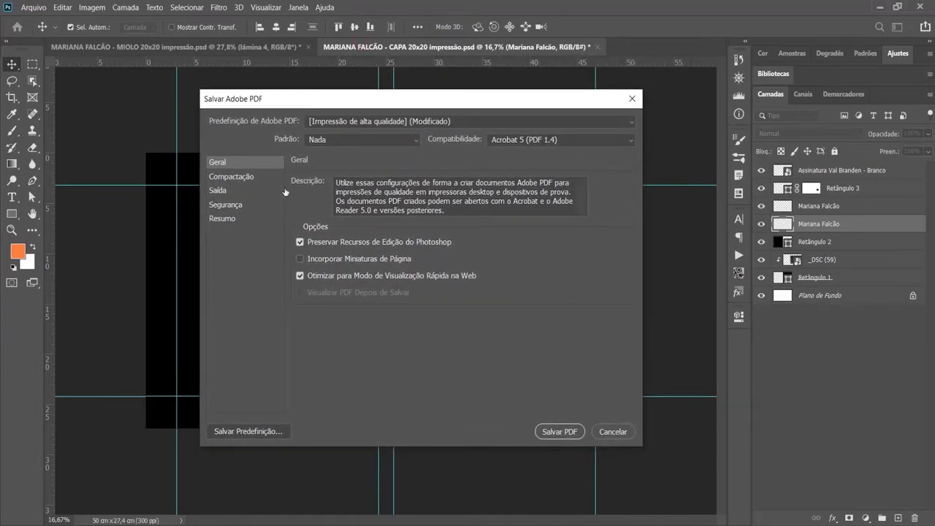
left_click(427, 121)
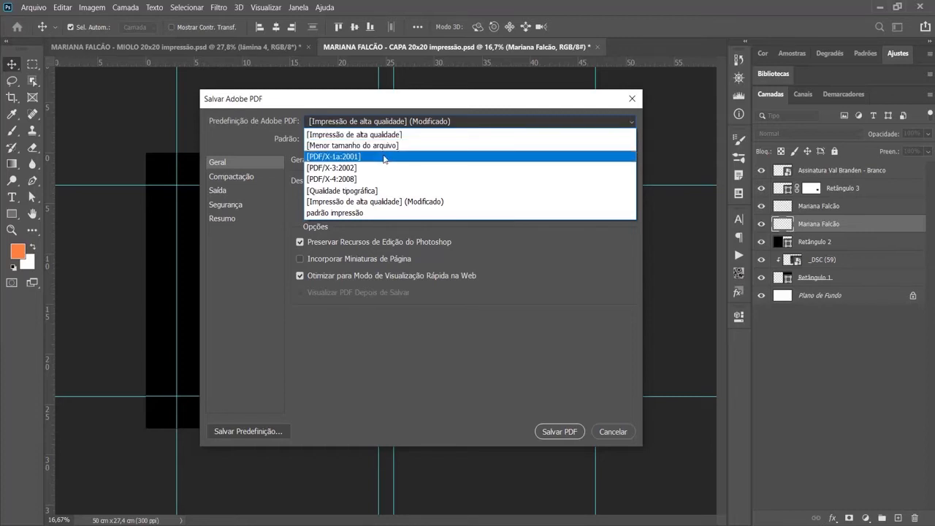
left_click(384, 158)
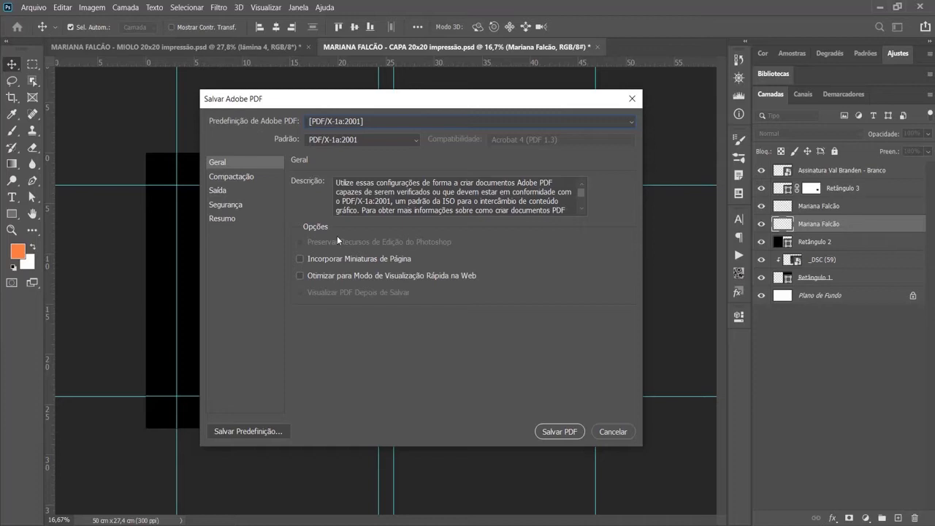
Step: Review the compression settings, keeping JPEG compression and setting the image quality to Máxima
left_click(224, 177)
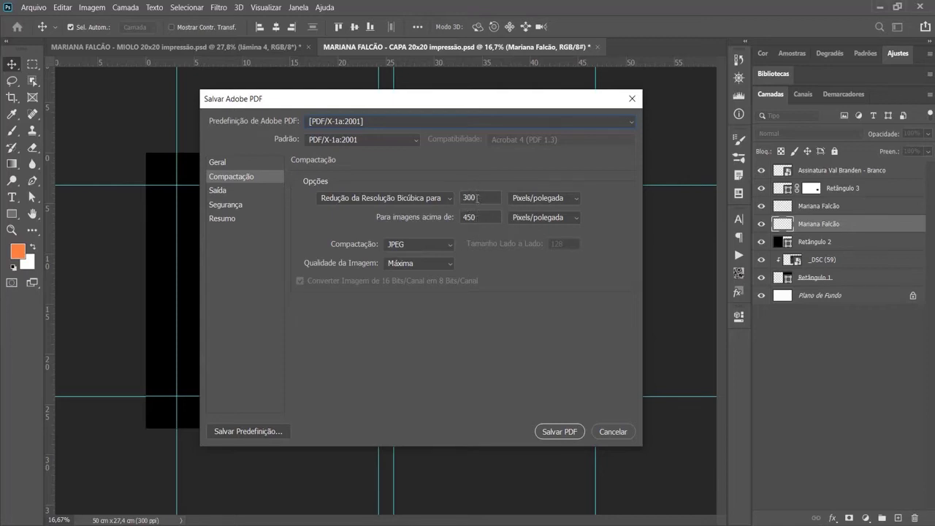
left_click(414, 245)
left_click(412, 245)
left_click(416, 266)
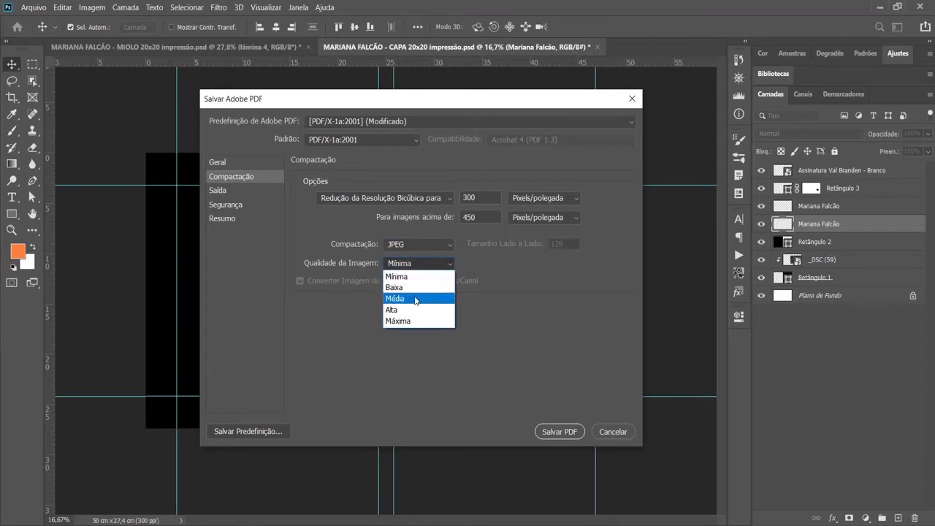
left_click(409, 321)
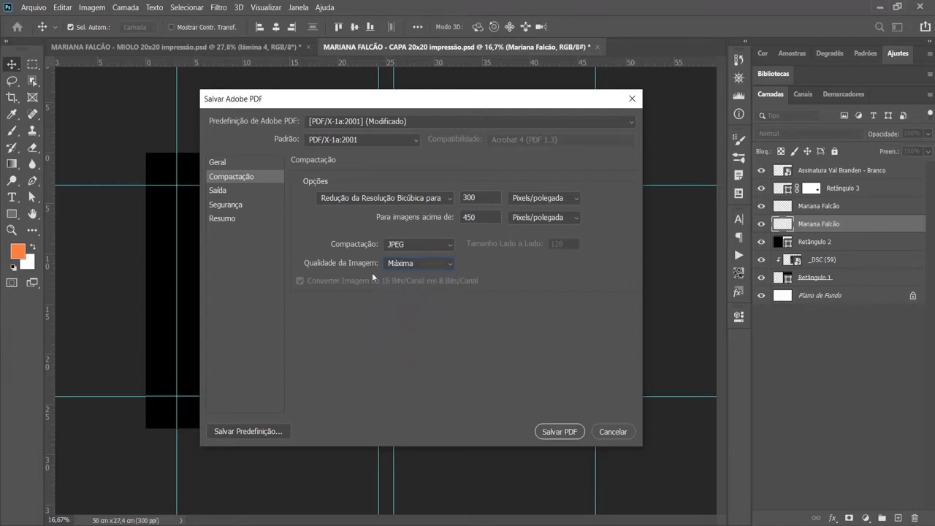
left_click(411, 265)
left_click(409, 266)
Step: Set the output color destination to Coated FOGRA27 (ISO 12647-2:2004)
left_click(221, 193)
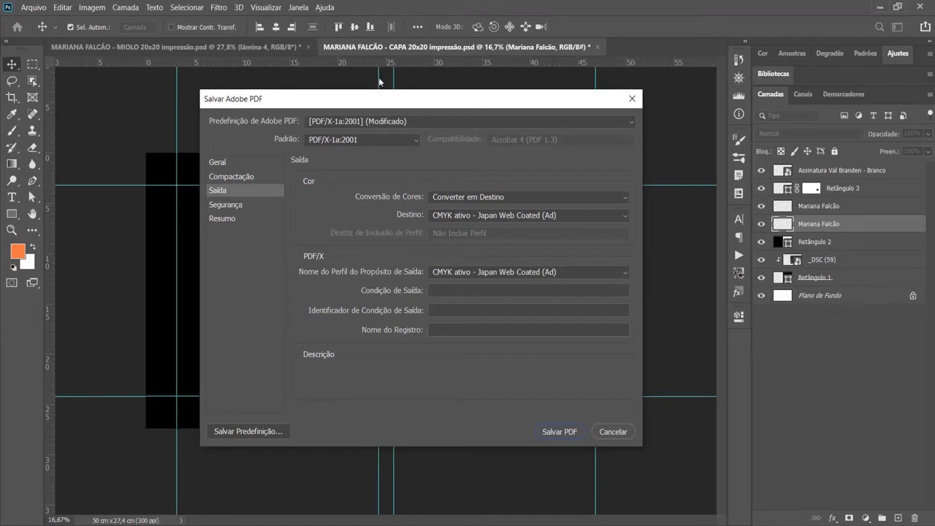
left_click(536, 216)
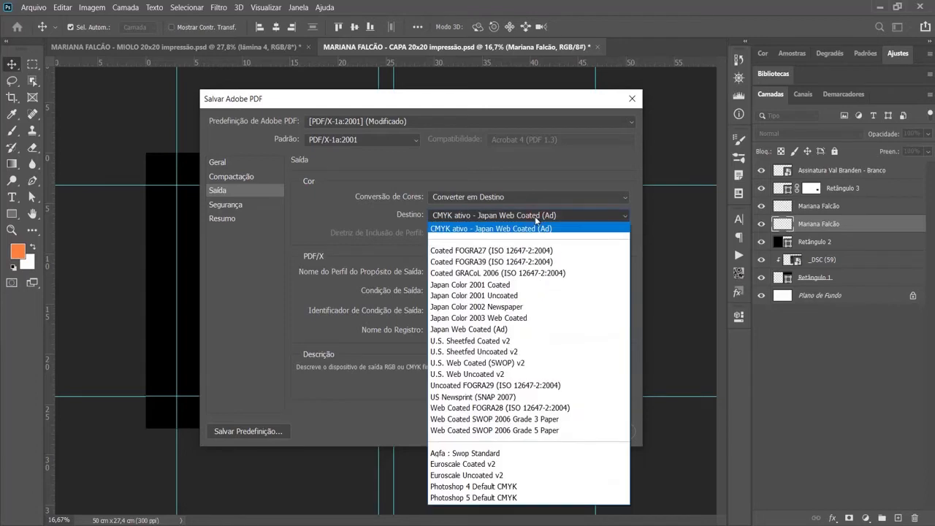
left_click(501, 252)
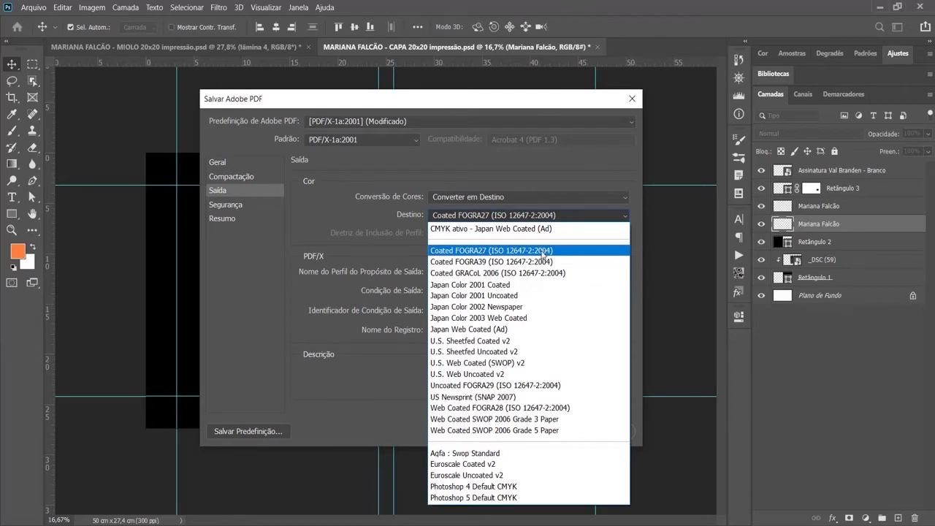
left_click(542, 252)
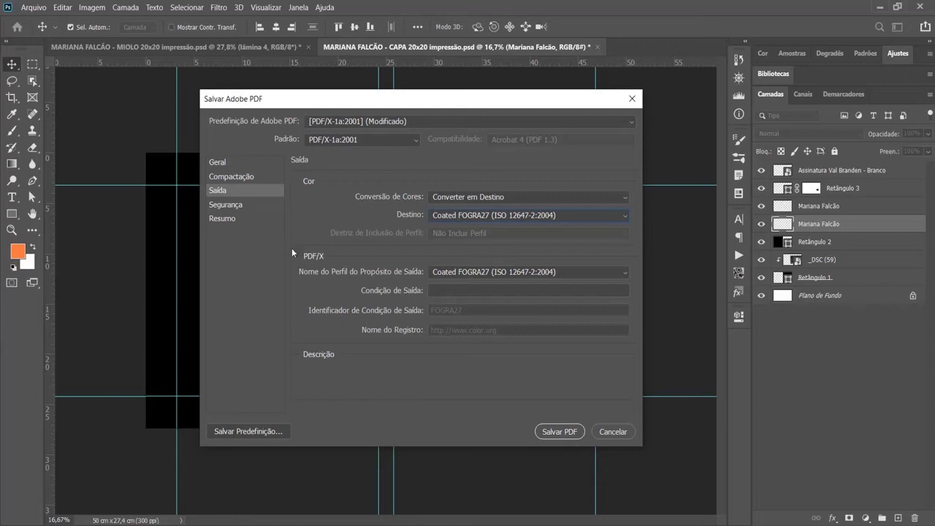
Step: Review the security and summary settings, and save the configuration as the PDF preset padrão impressão, replacing the existing preset file
left_click(226, 205)
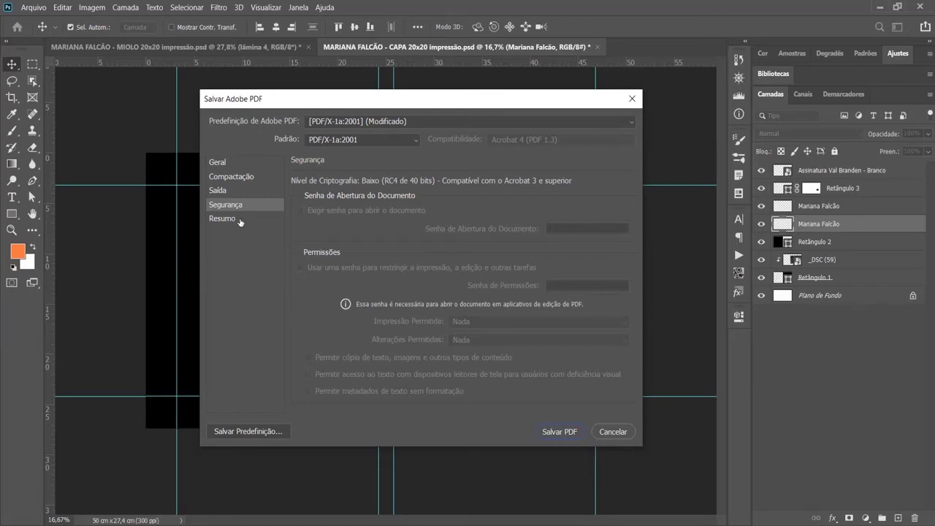
left_click(240, 221)
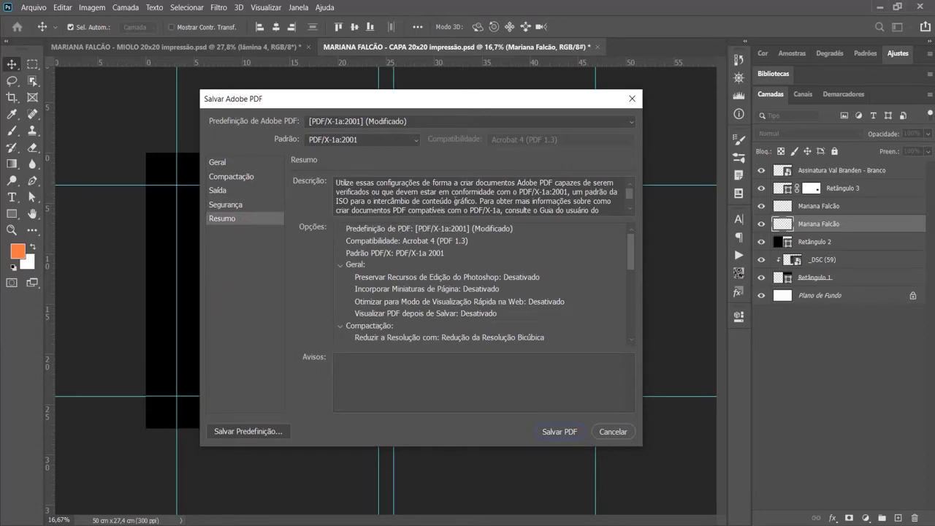
left_click(219, 163)
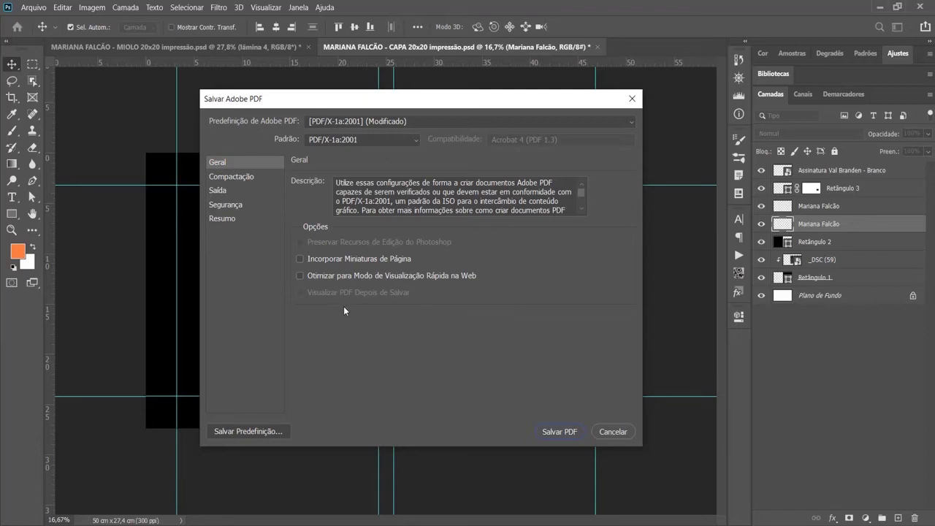
left_click(252, 432)
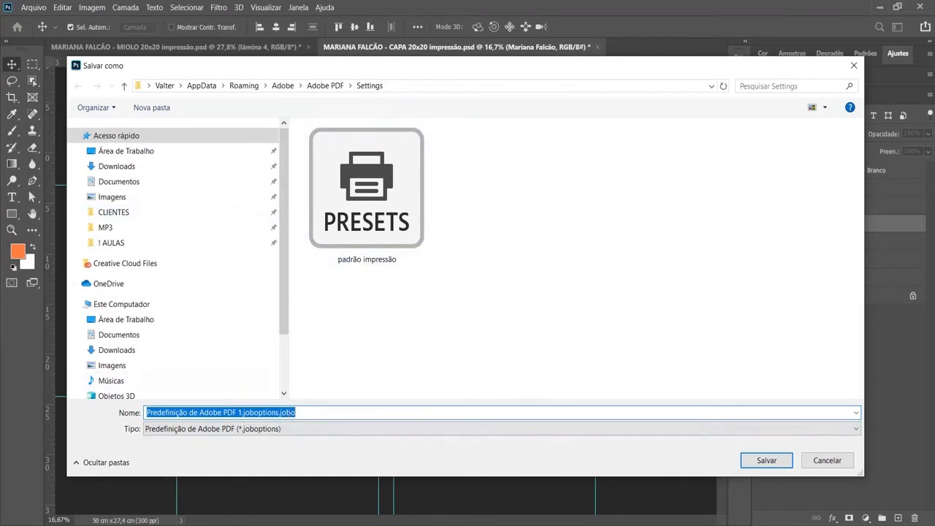
left_click(374, 221)
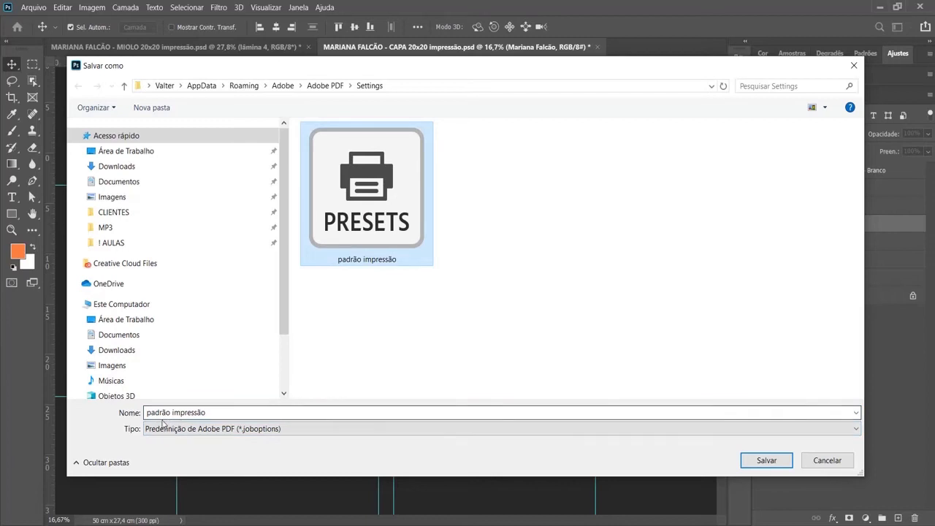
left_click(771, 460)
left_click(503, 273)
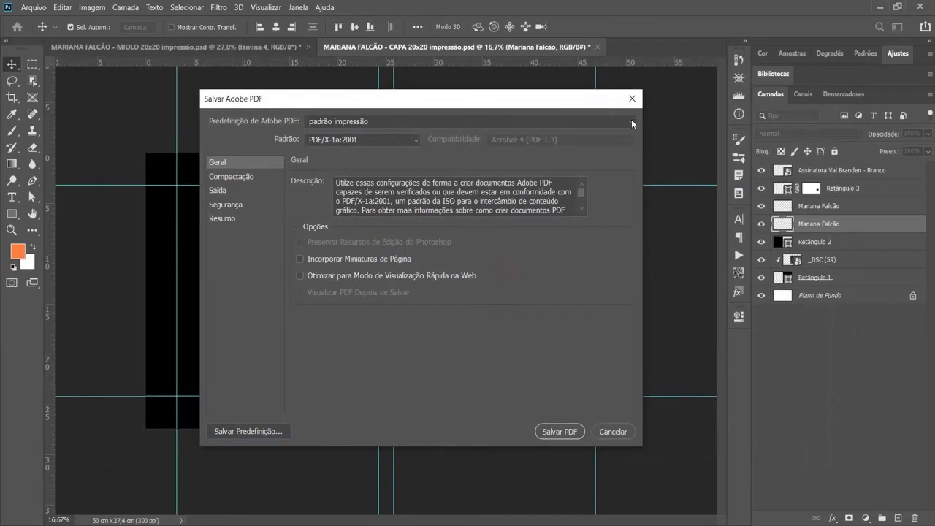
Step: Select the padrão impressão preset, review its compression, output, security and summary settings, and save the cover PDF
left_click(632, 122)
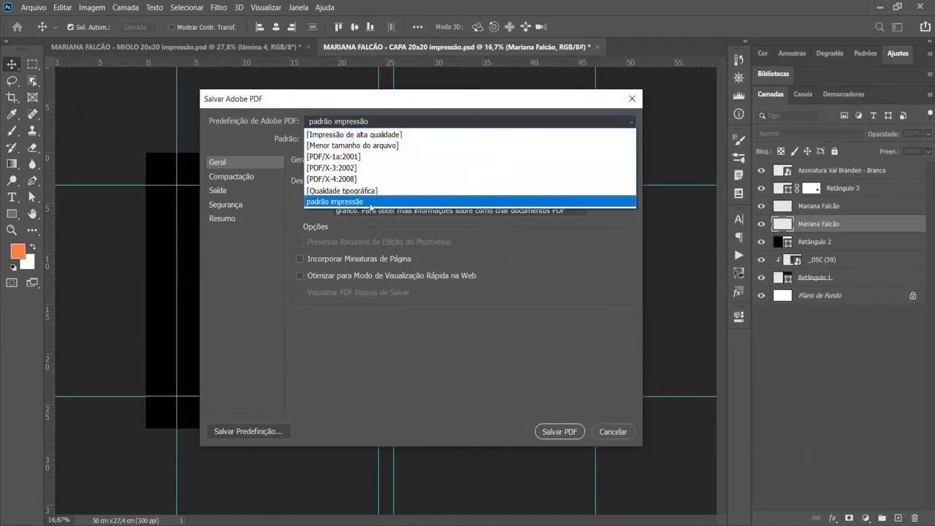
left_click(370, 201)
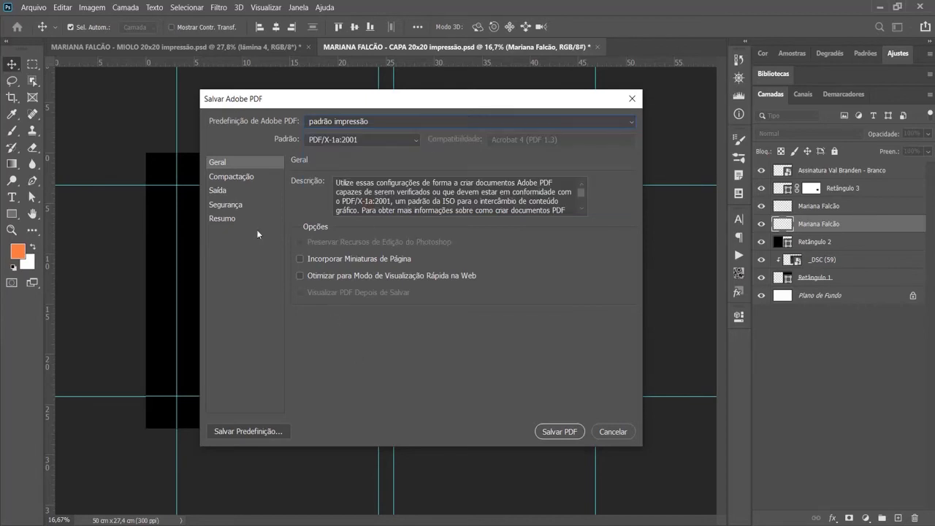
left_click(237, 178)
left_click(235, 191)
left_click(234, 206)
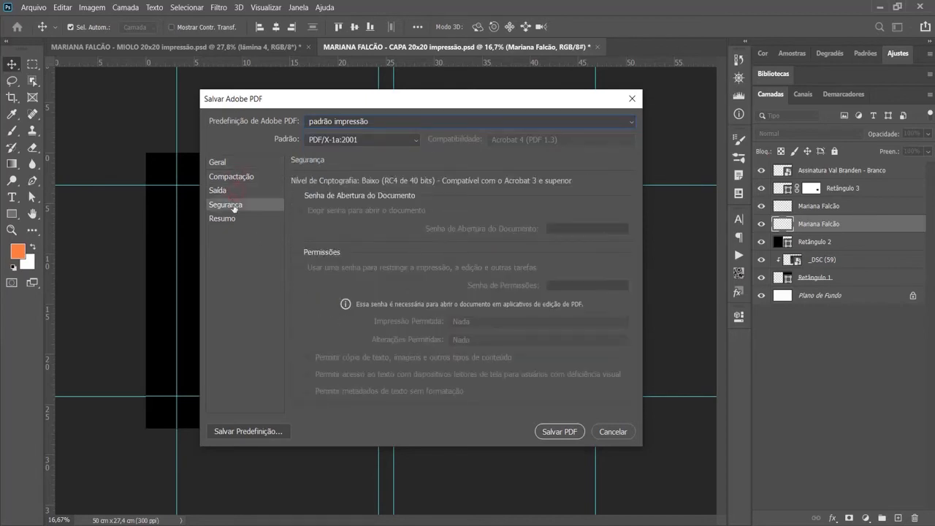
left_click(232, 218)
left_click(231, 193)
left_click(224, 177)
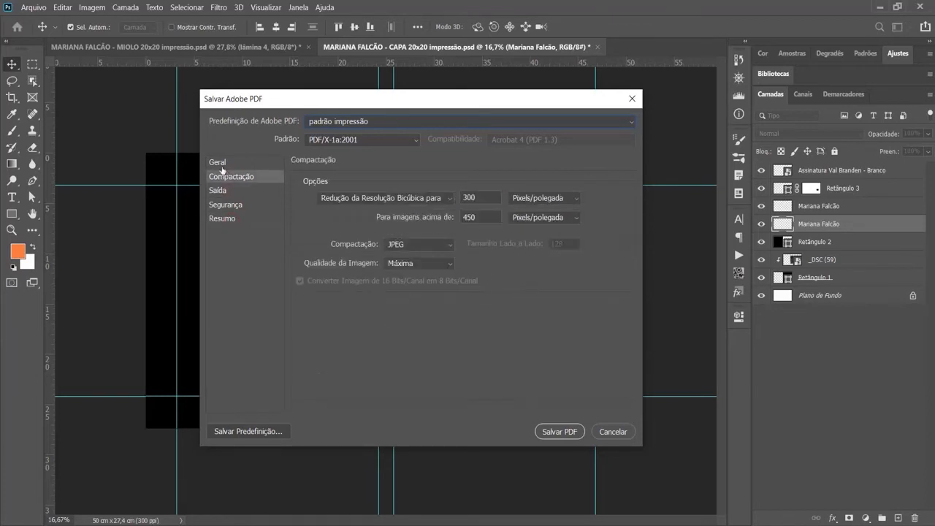
left_click(219, 163)
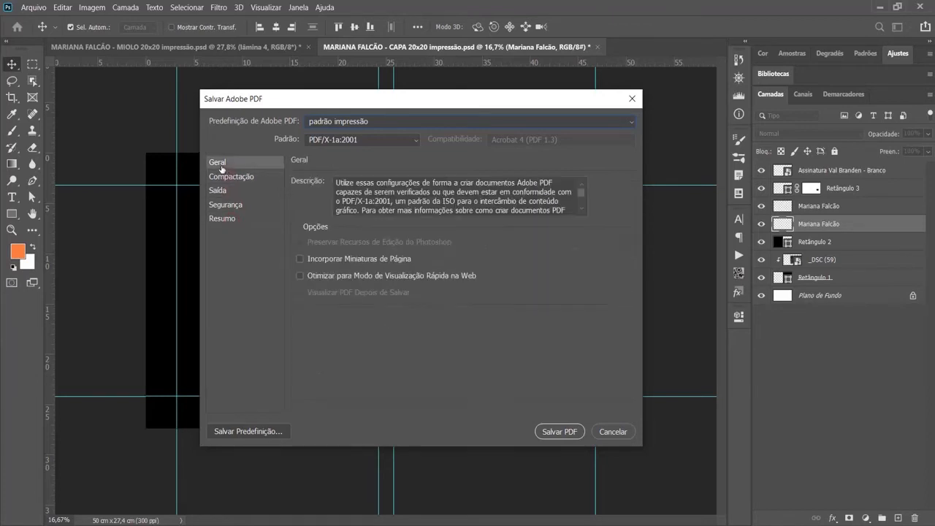
left_click(560, 432)
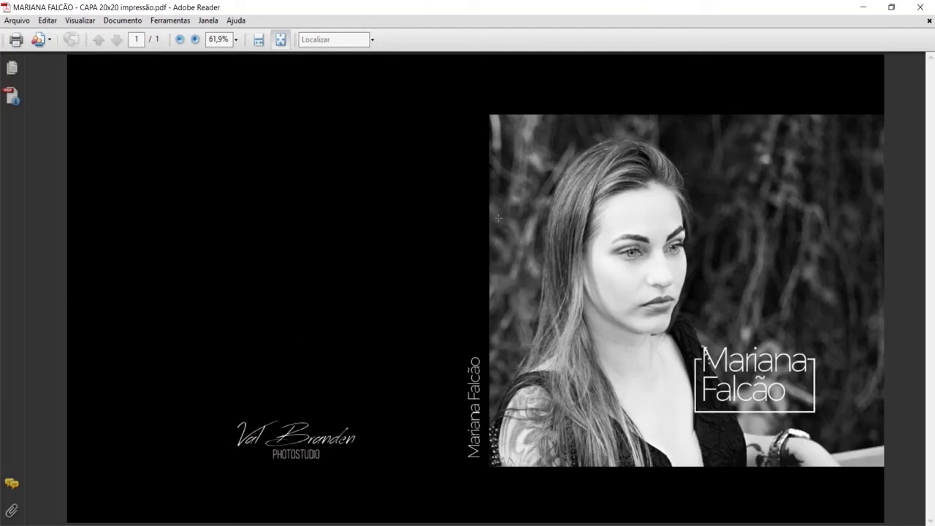
Step: Close the cover PDF in Adobe Reader, switch back to Photoshop and close the CAPA 20x20 impressão document without saving changes
left_click(920, 7)
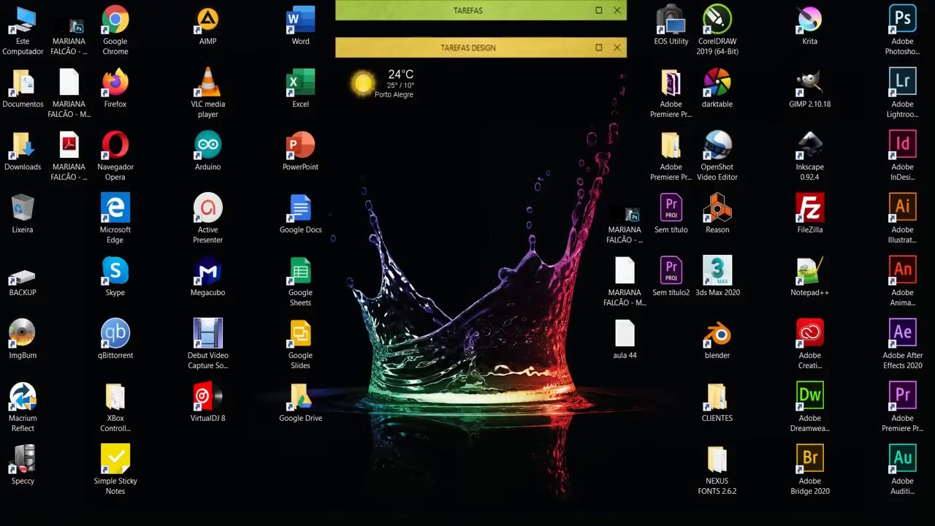
left_click(468, 475)
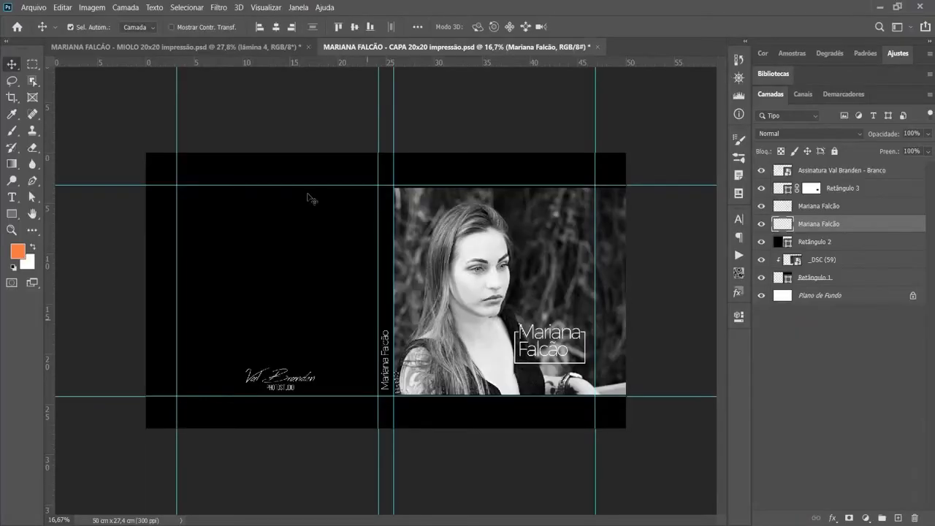
left_click(598, 46)
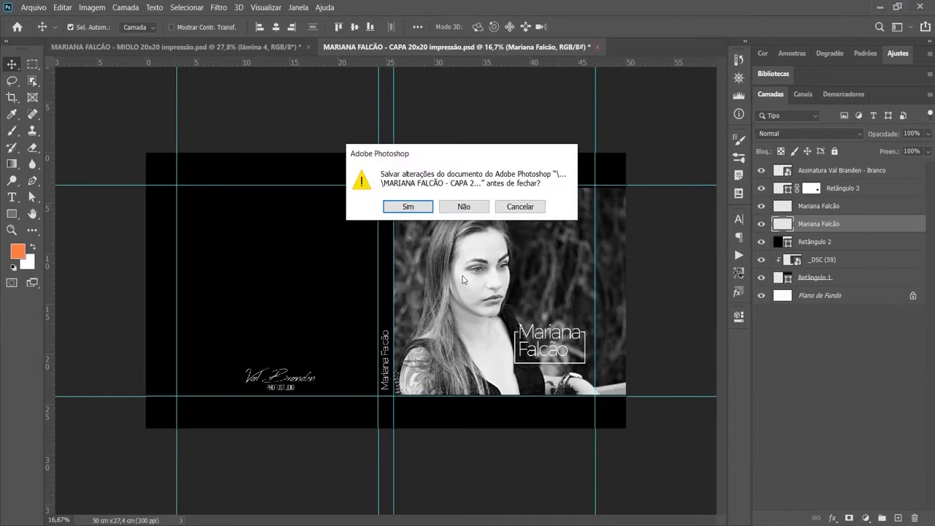
left_click(460, 207)
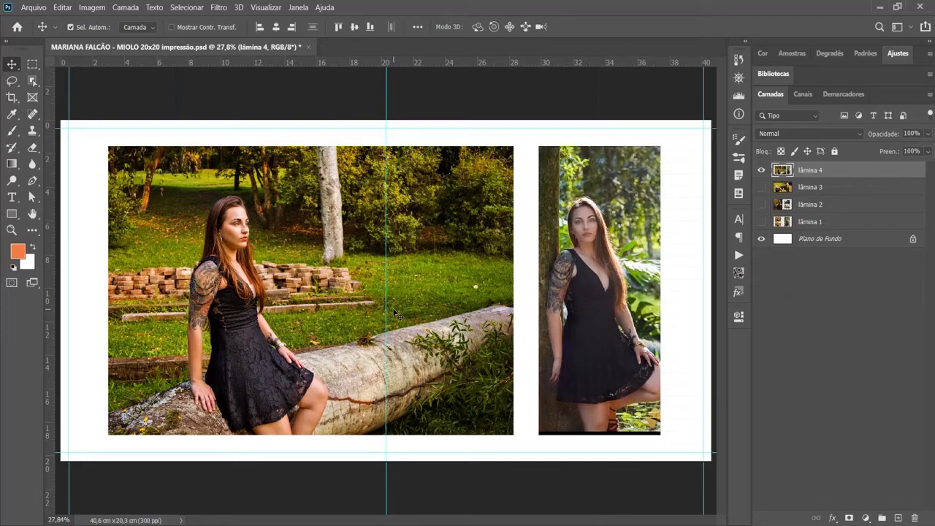
left_click(33, 7)
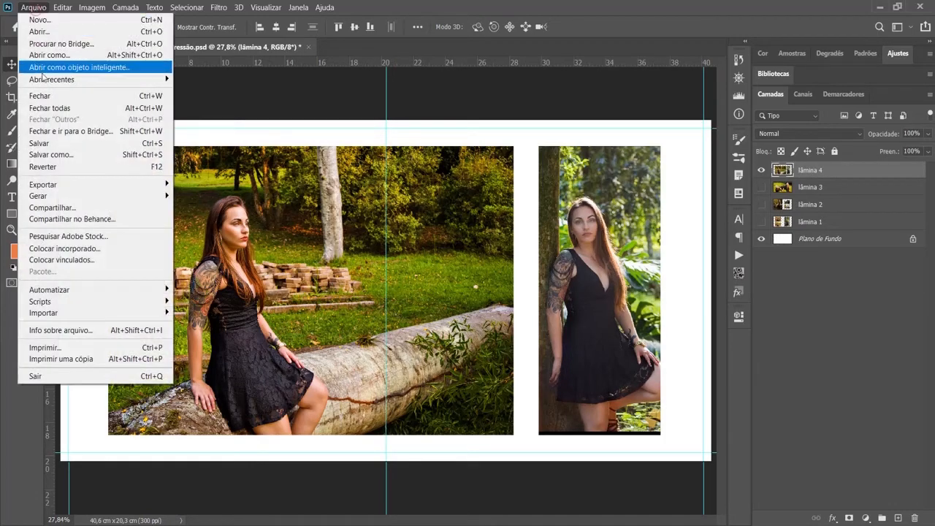
left_click(60, 154)
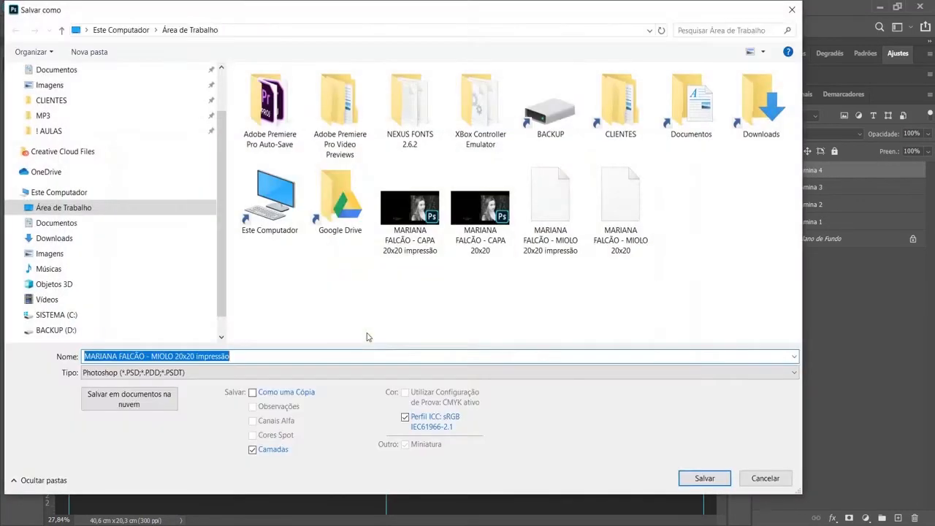
left_click(704, 479)
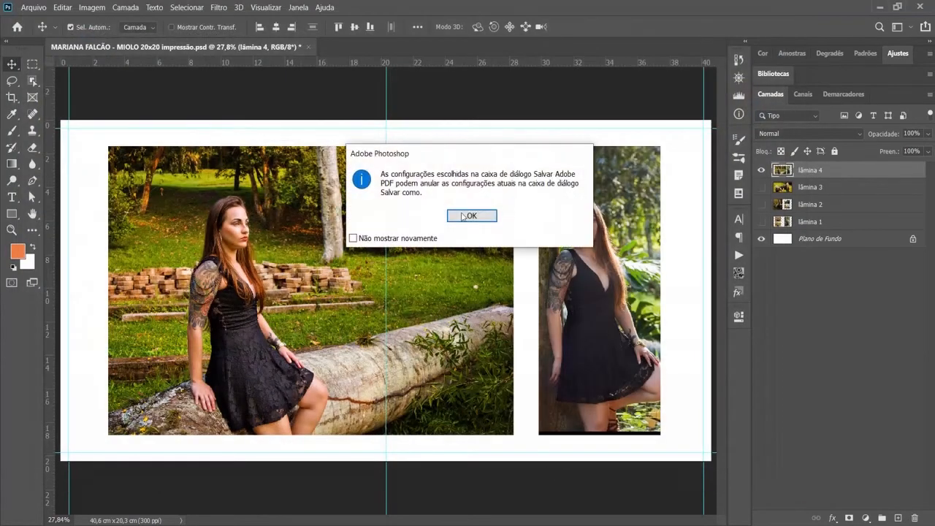
left_click(463, 214)
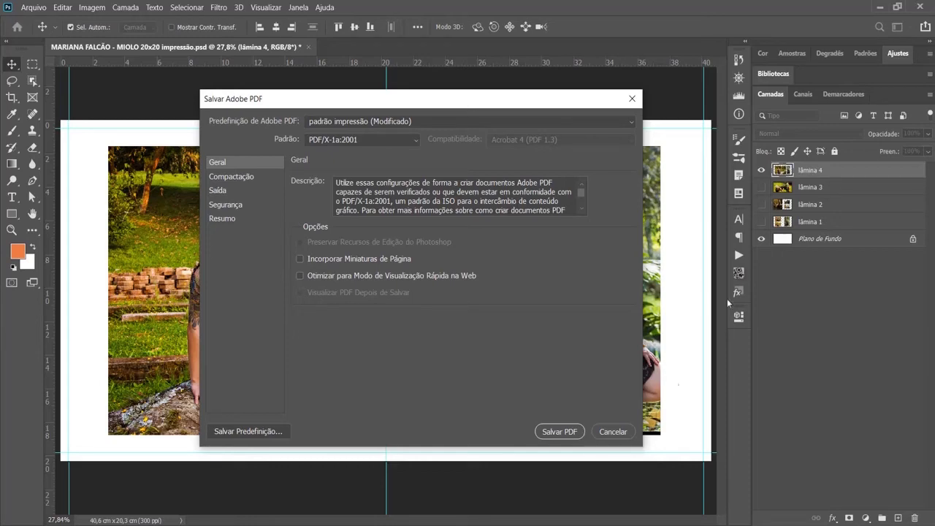
left_click(613, 432)
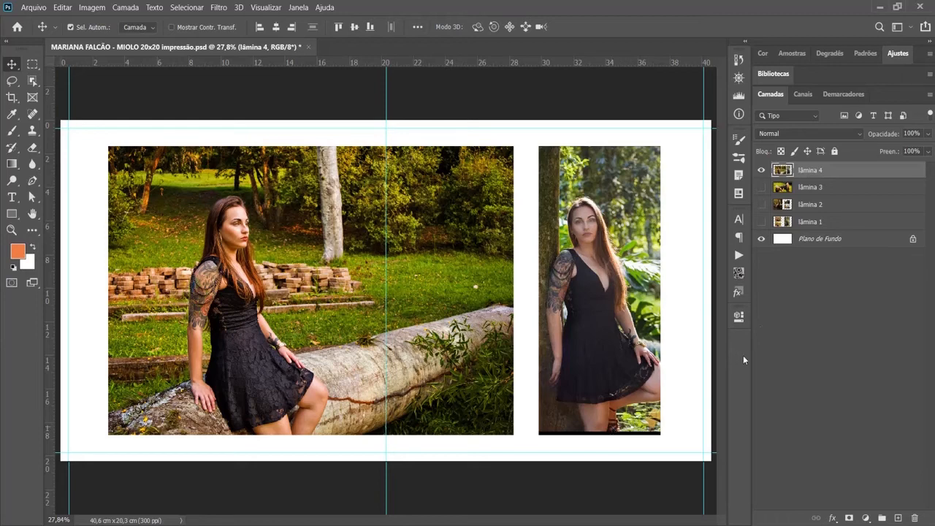
Step: Hide all four lâmina layers so only Plano de Fundo is shown, and bring up the layer comps (Composições de Camada)
left_click_drag(761, 221, 761, 187)
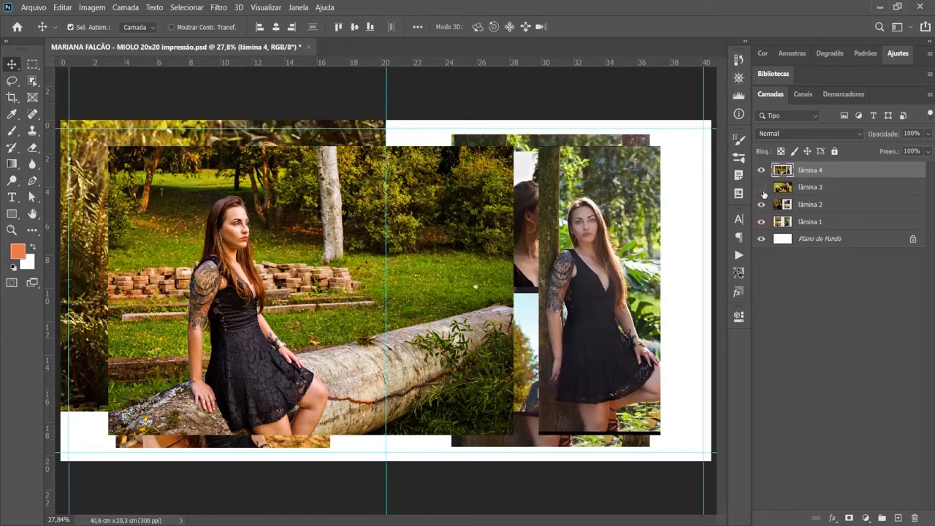
left_click(761, 238, "alt")
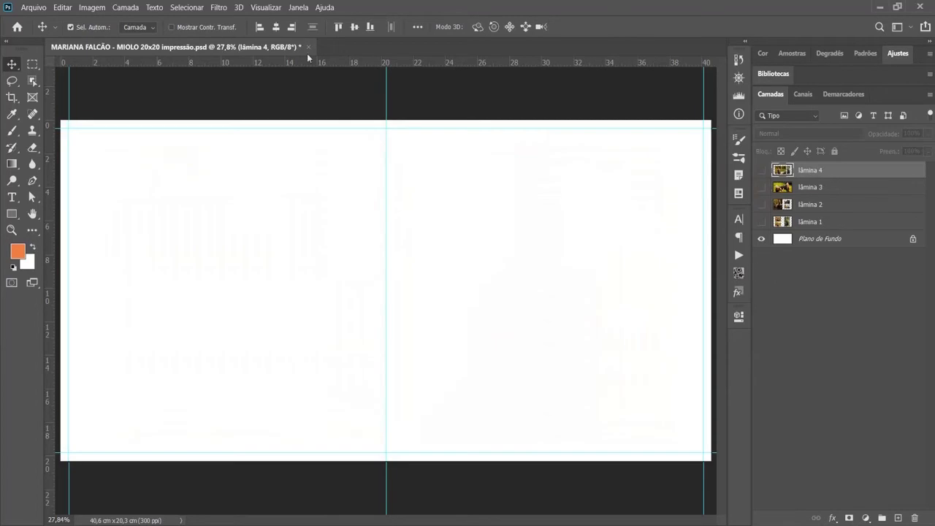
left_click(293, 7)
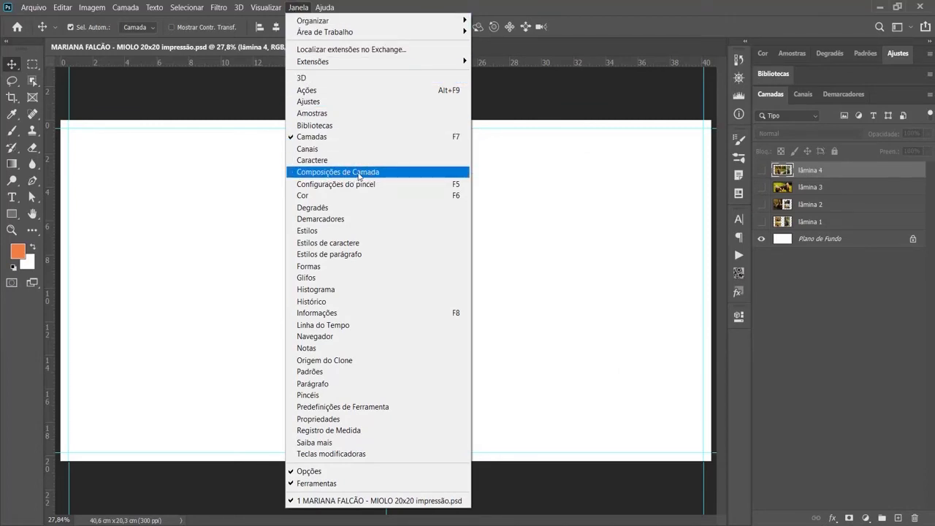
left_click(358, 174)
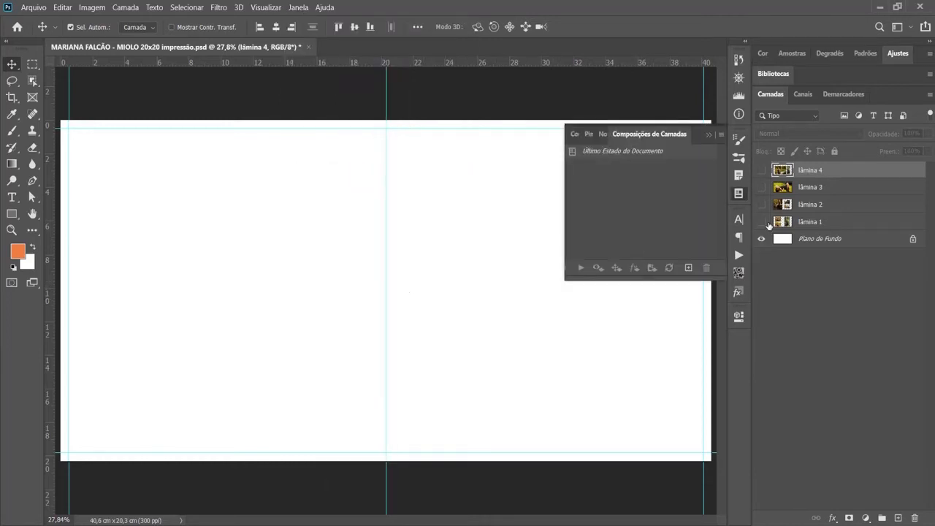
Step: Show the lâmina 1 layer and record its visibility in a new layer comp named lamina 1
left_click(761, 222)
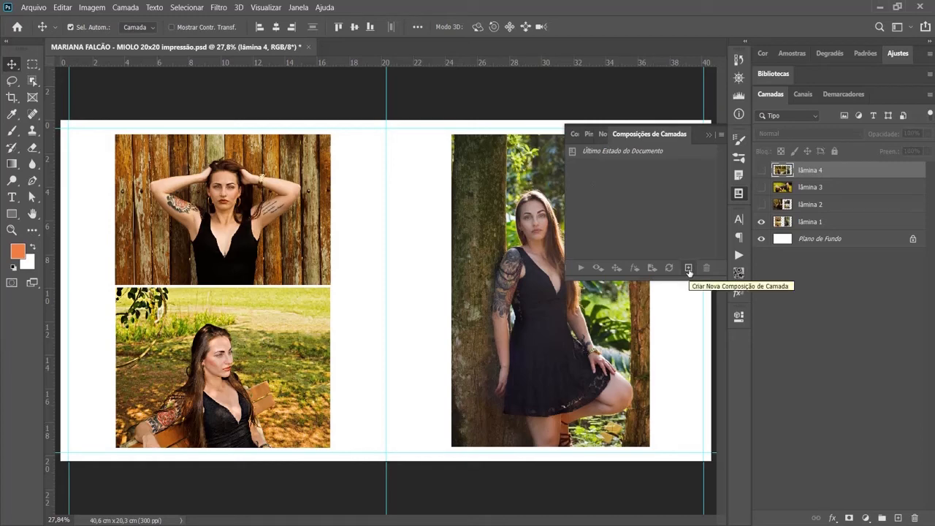
left_click(688, 269)
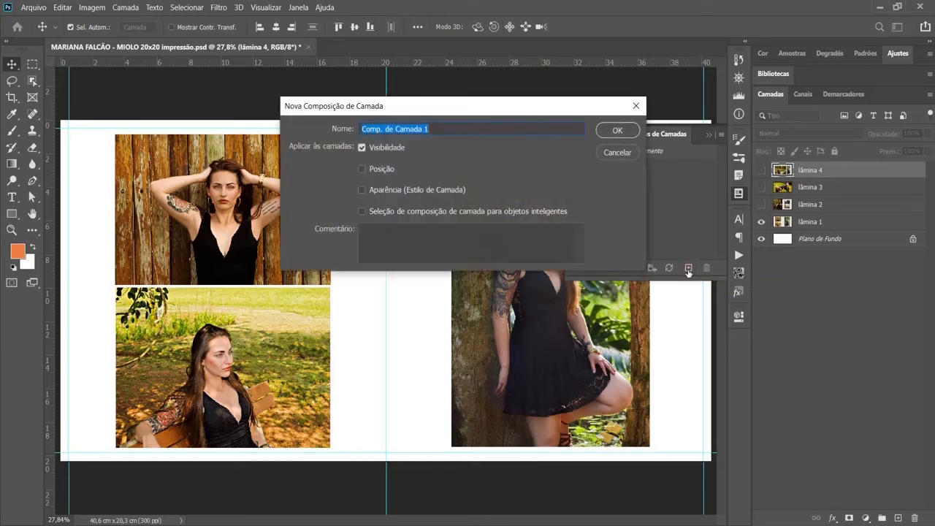
type("lamina")
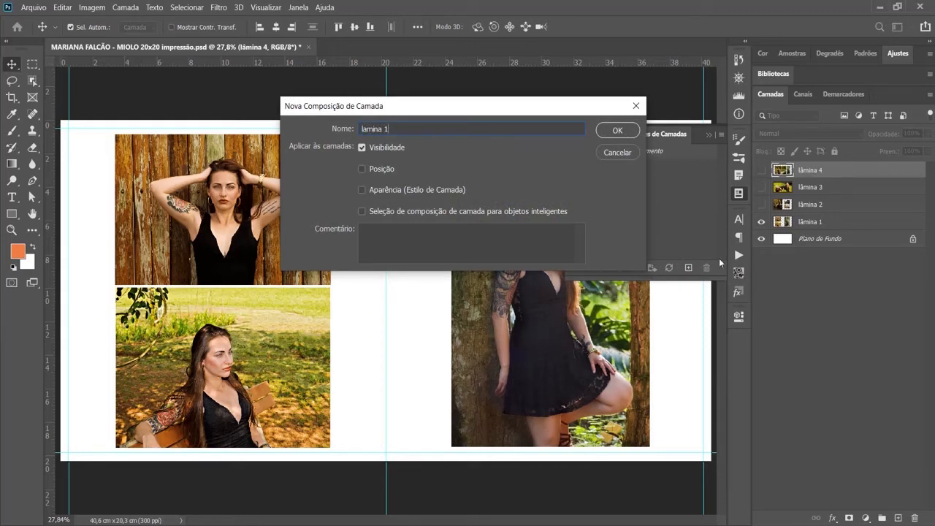
left_click(615, 133)
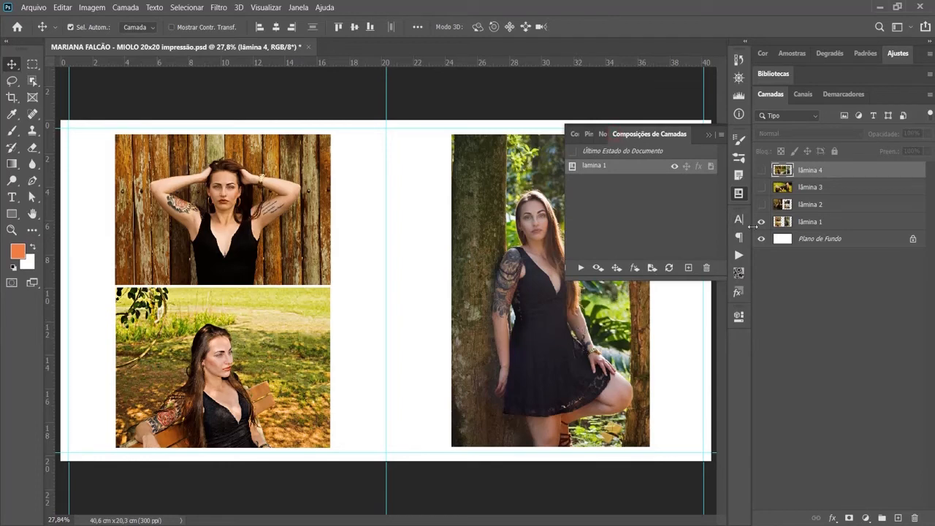
Step: Hide lâmina 1, show lâmina 2 and record the visibility in a new layer comp named lamina 2
left_click(761, 224)
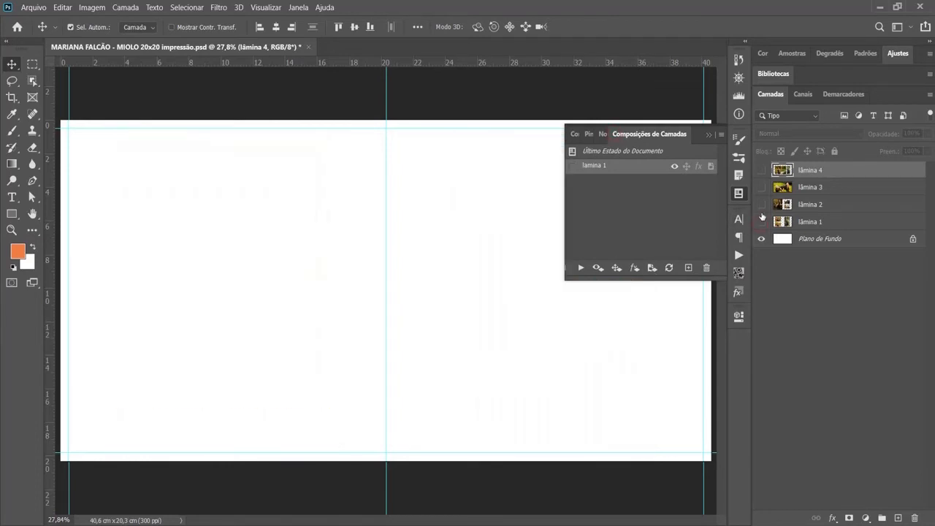
left_click(761, 206)
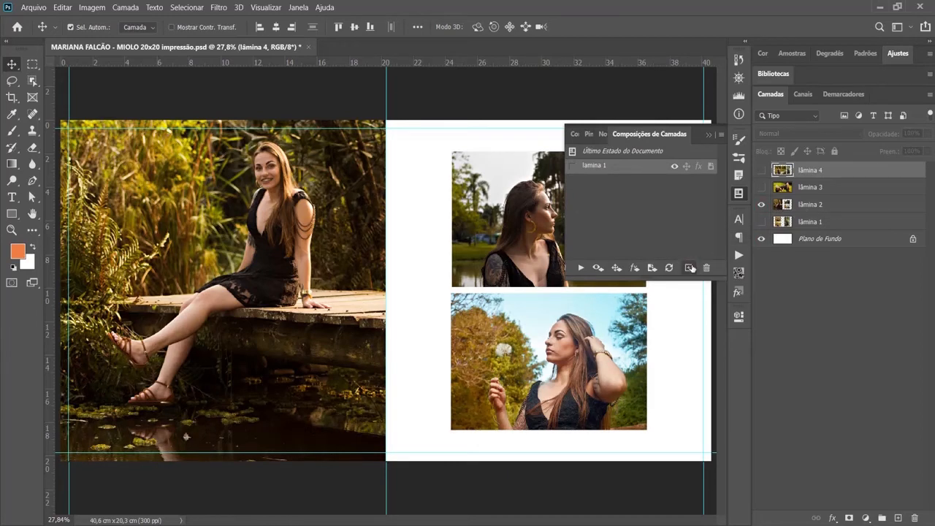
left_click(689, 267)
type("lamina 2")
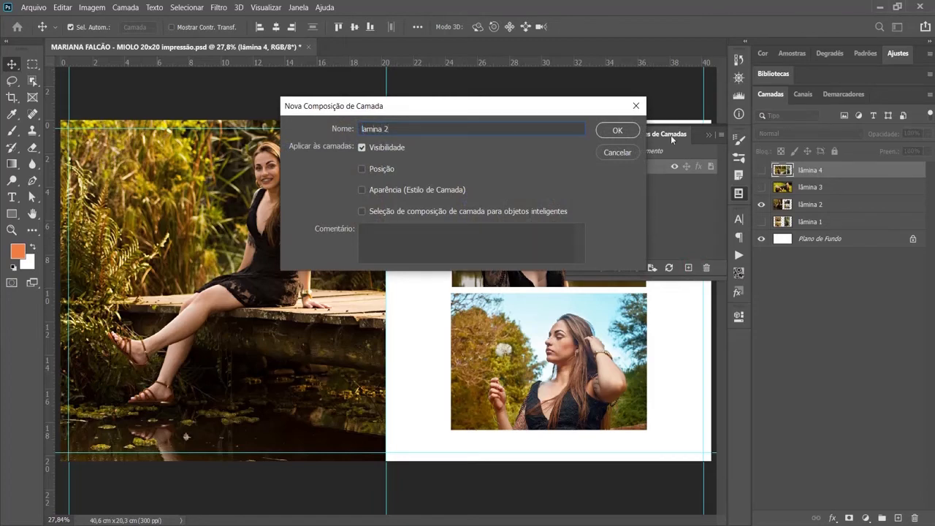
left_click(618, 130)
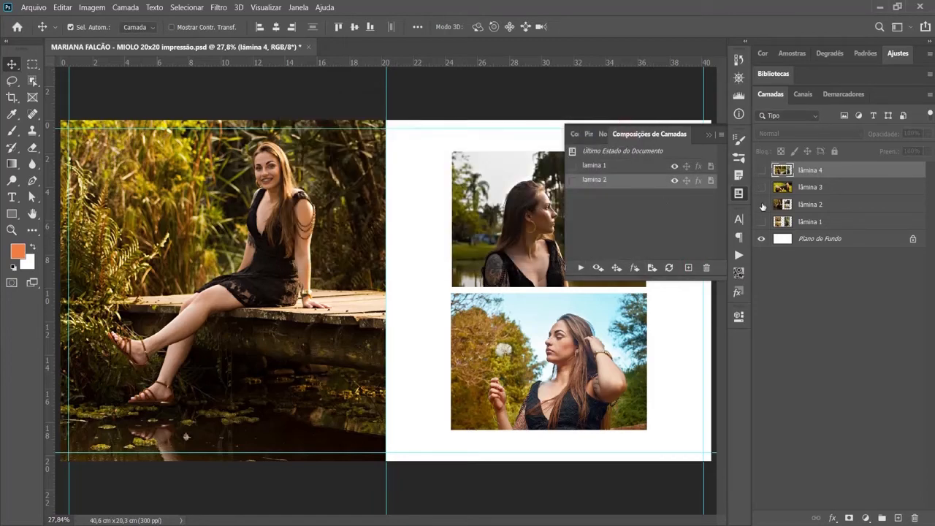
Step: Hide lâmina 2, show lâmina 3 and record the visibility in a new layer comp named lamina 3
left_click(760, 205)
left_click(761, 188)
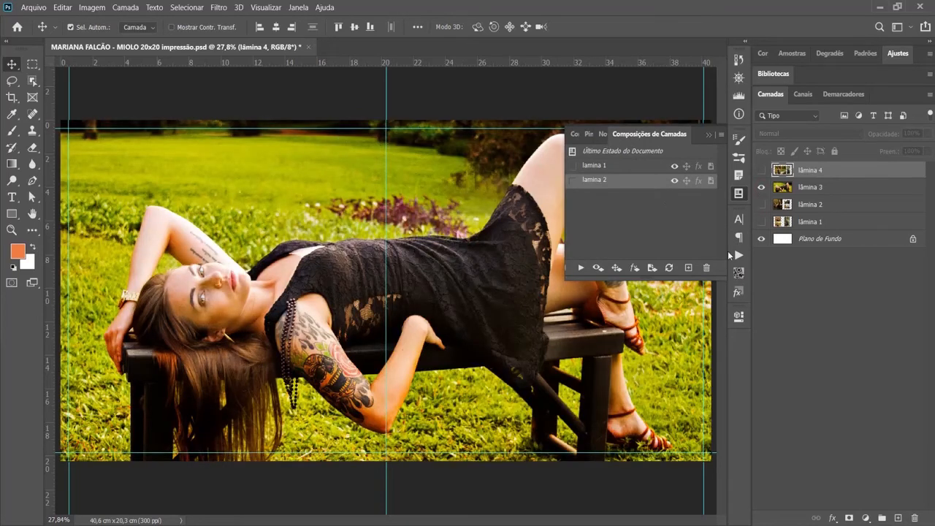
left_click(688, 268)
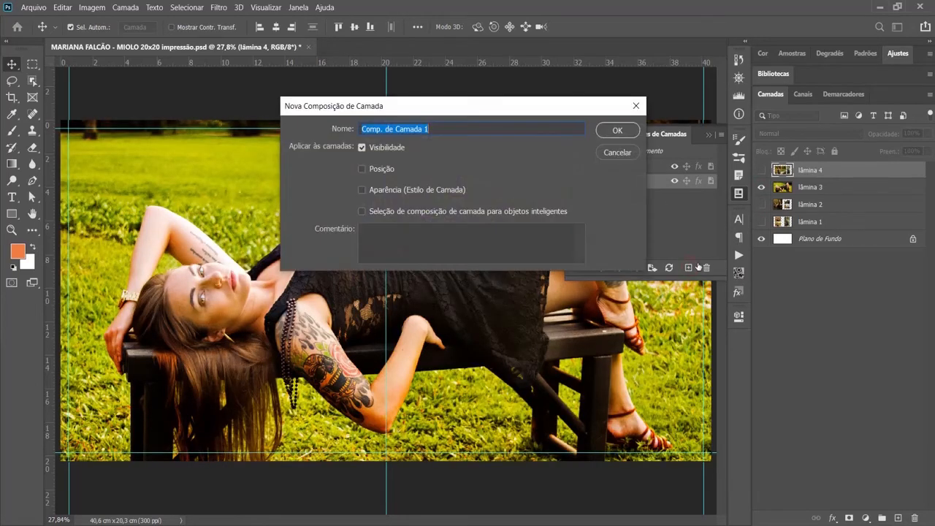
type("lamina 3")
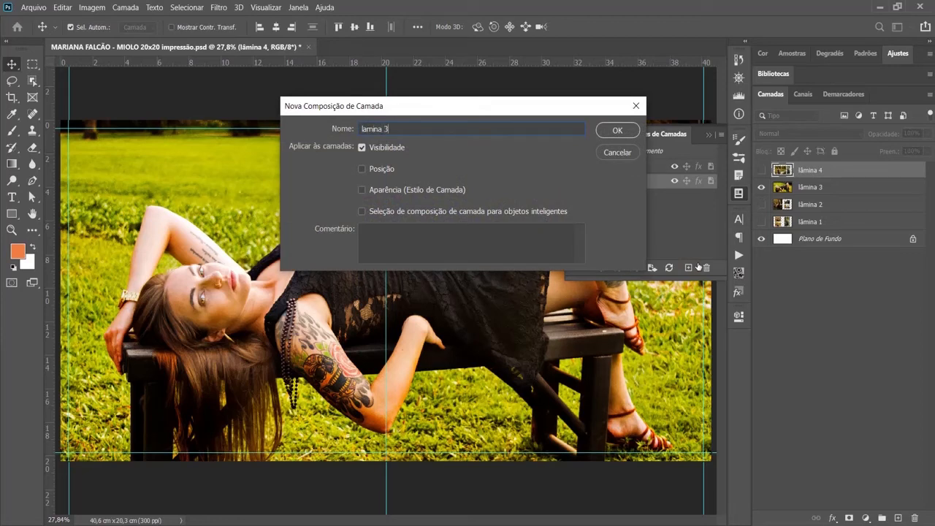
left_click(614, 128)
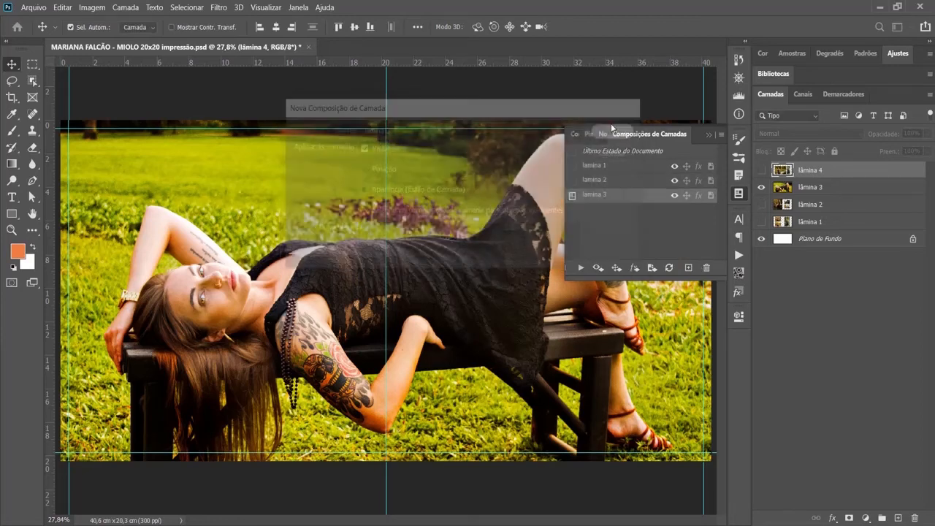
Step: Hide lâmina 3, show lâmina 4 and record the visibility in a new layer comp named lamina 4
left_click(761, 187)
left_click(760, 170)
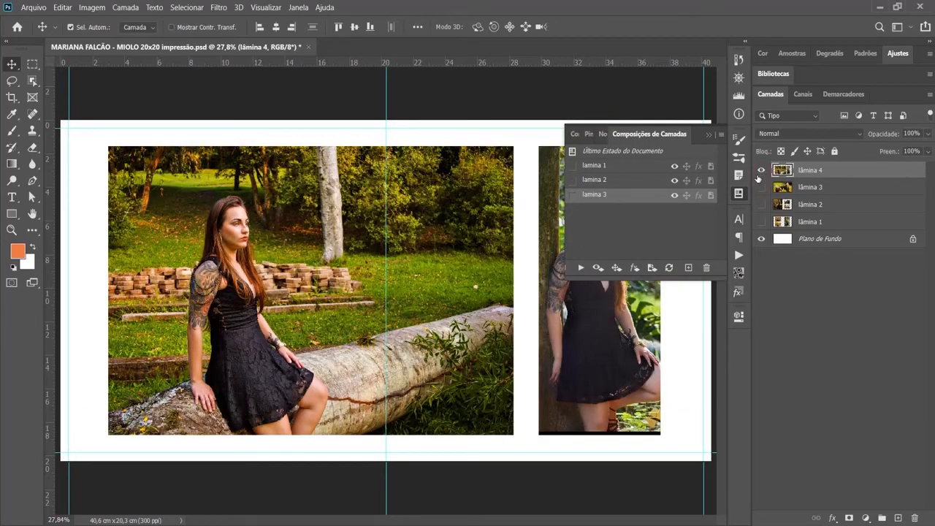
left_click(688, 268)
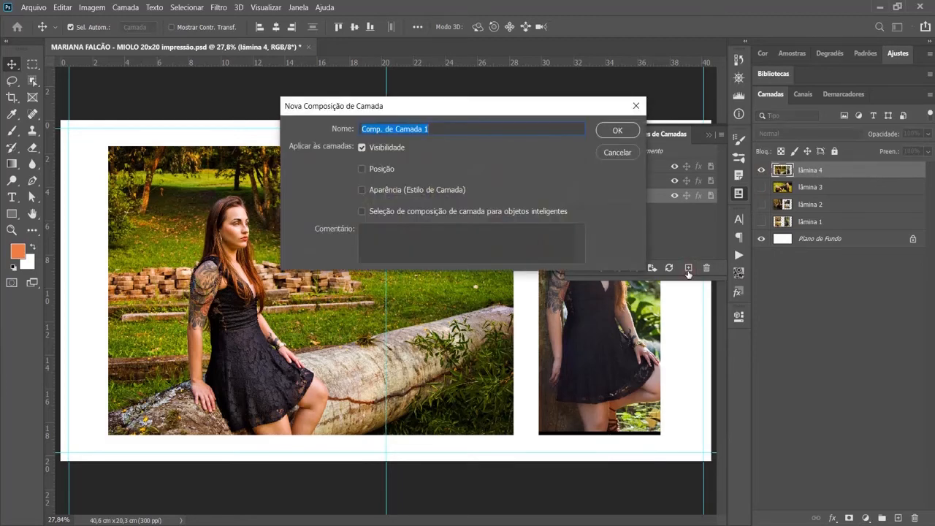
type("lamina 4")
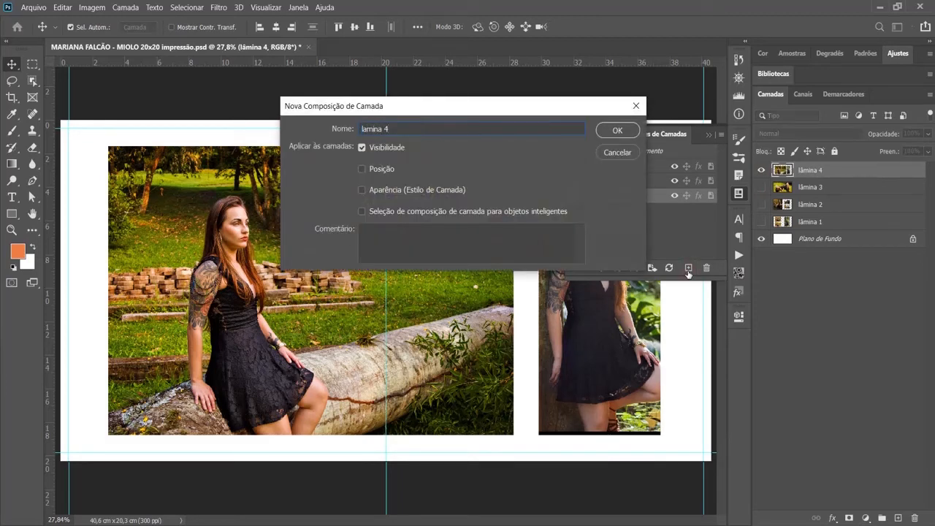
left_click(632, 135)
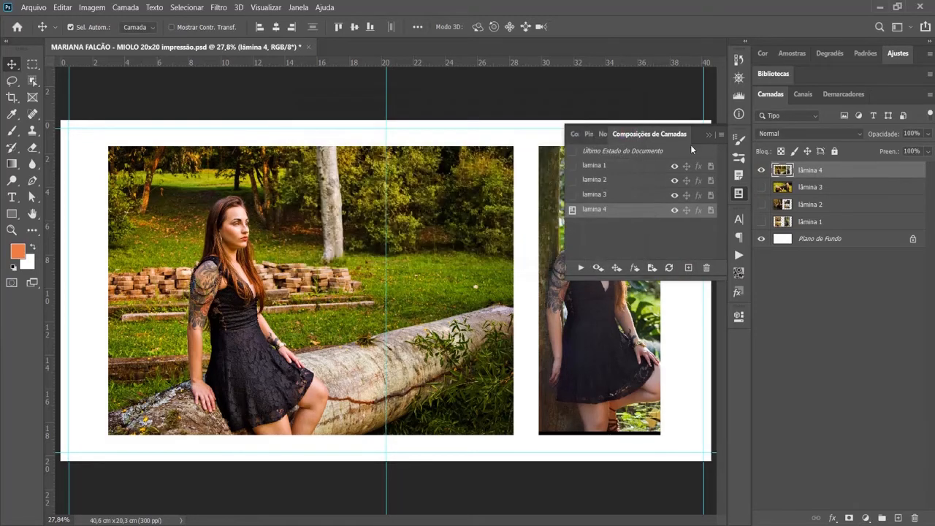
Step: Apply the saved layer comps one after another to check their spreads, ending on lamina 4
left_click(571, 194)
left_click(572, 180)
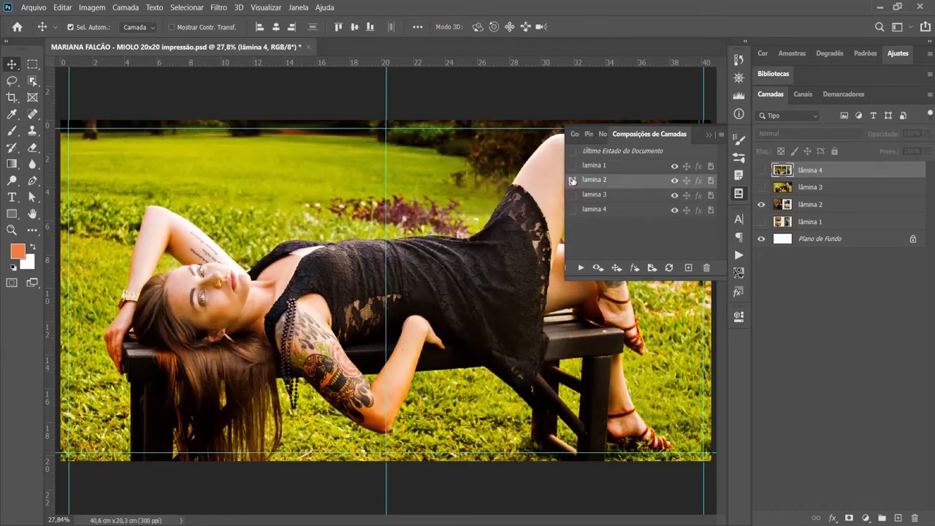
left_click(572, 165)
left_click(572, 180)
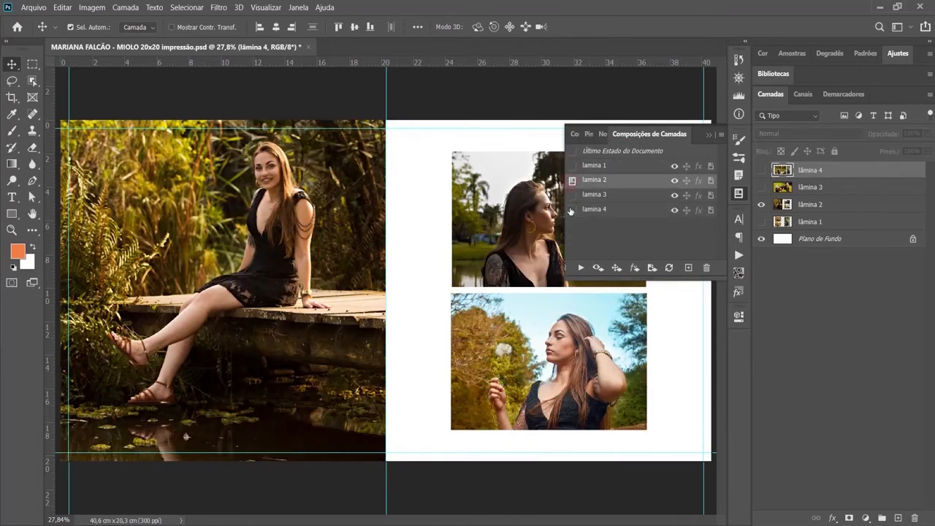
left_click(572, 209)
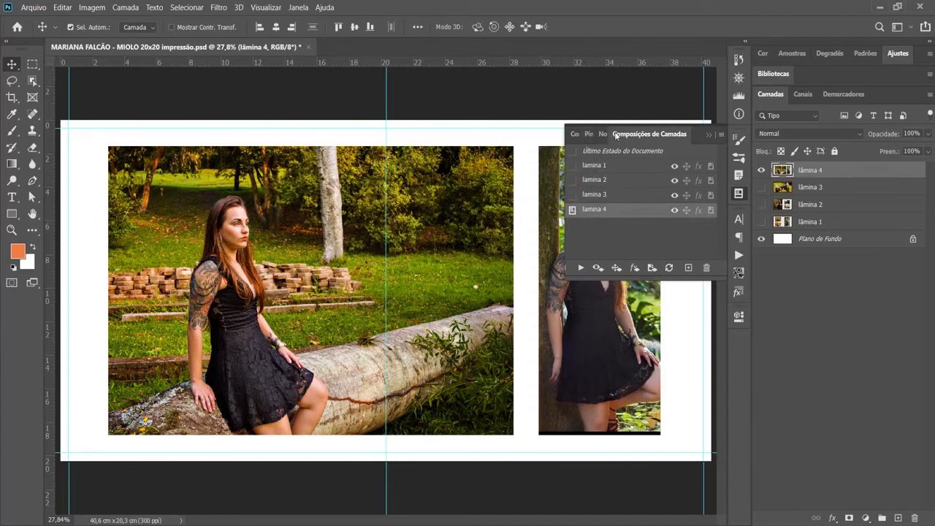
Step: Set up a layer comps to PDF export with the desktop as destination, basing the file name on the cover PDF but with MIOLO instead of CAPA
left_click(32, 8)
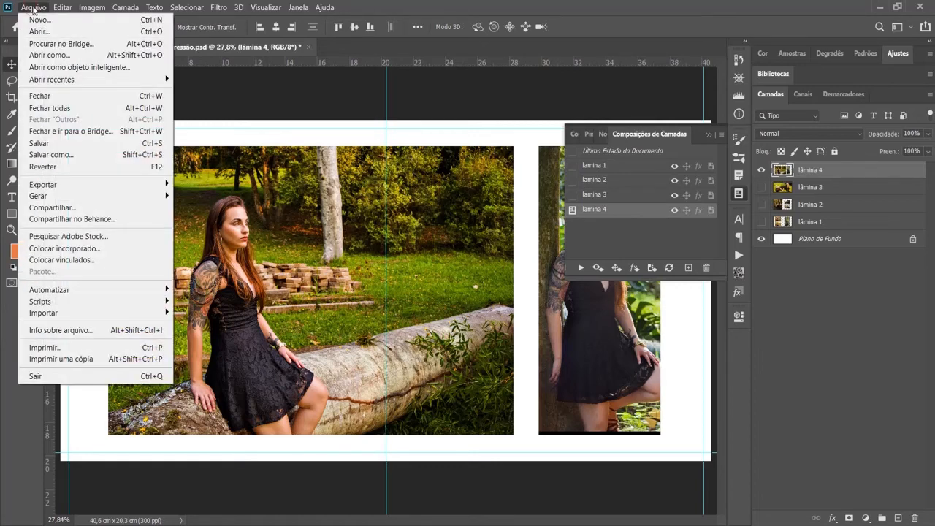
mouse_move(83, 189)
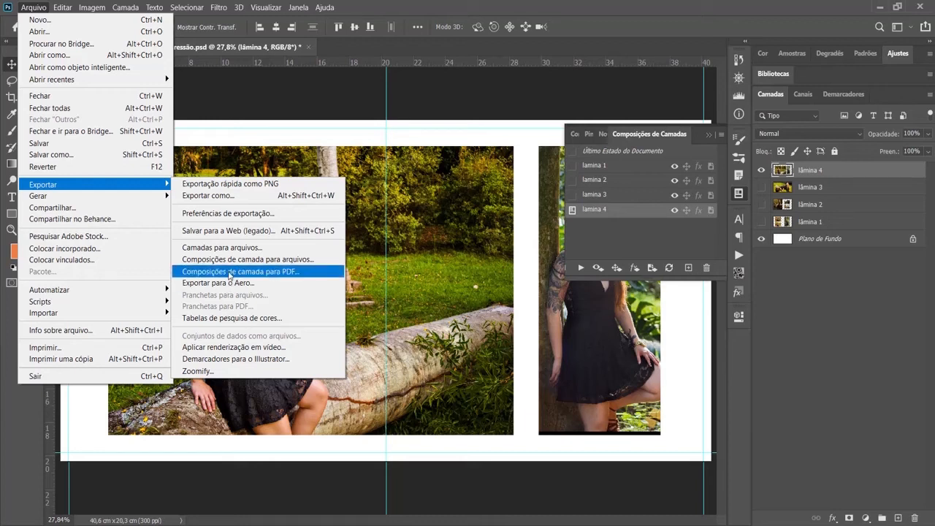
left_click(230, 272)
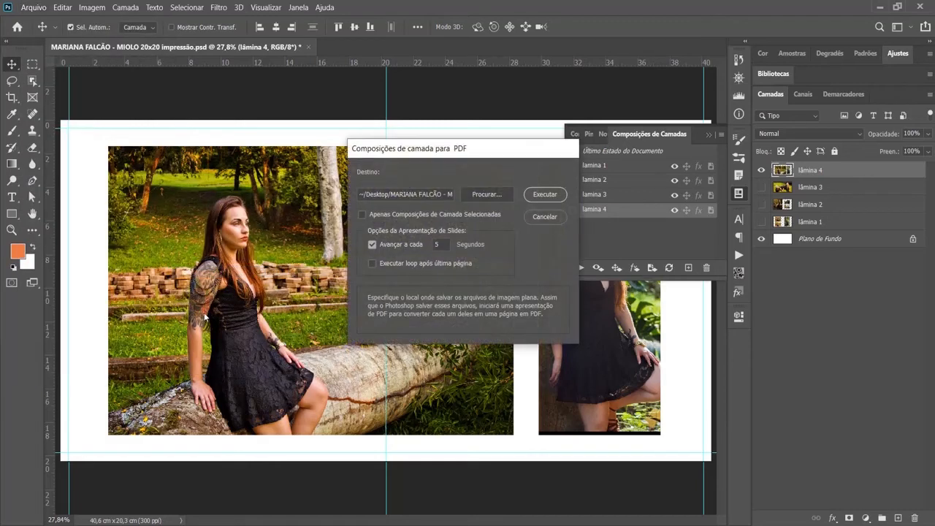
left_click(486, 196)
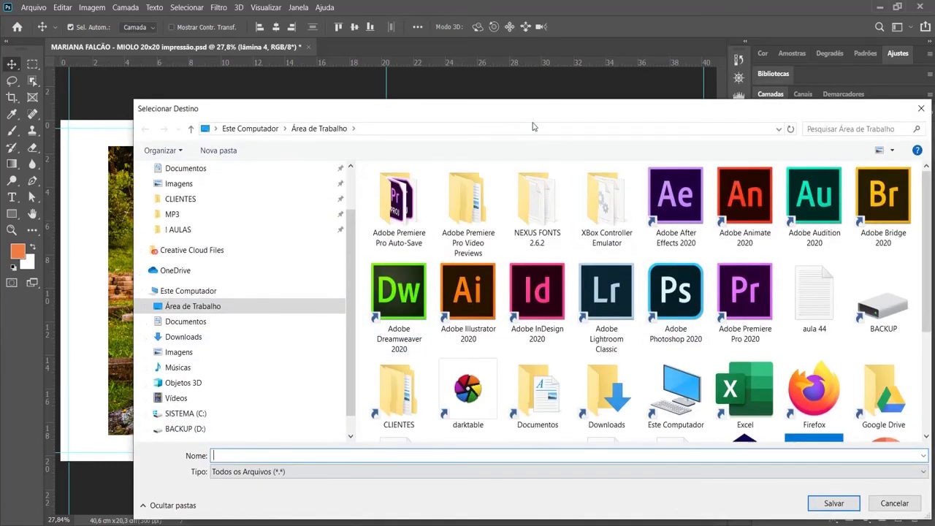
left_click_drag(528, 121, 461, 57)
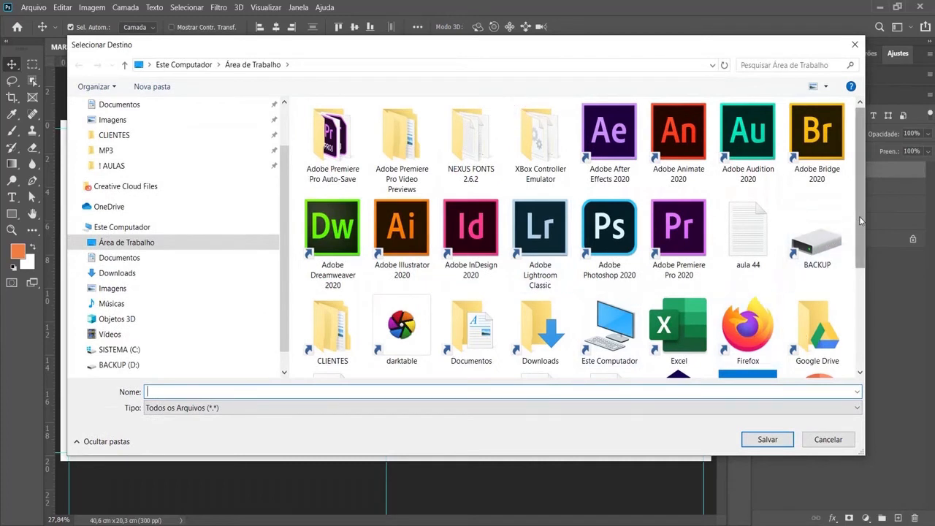
left_click_drag(859, 216, 864, 284)
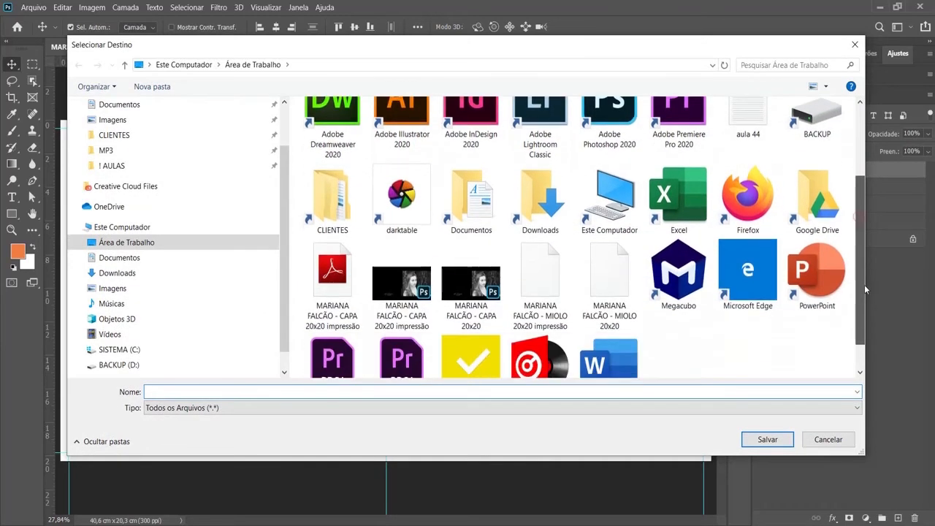
left_click(349, 307)
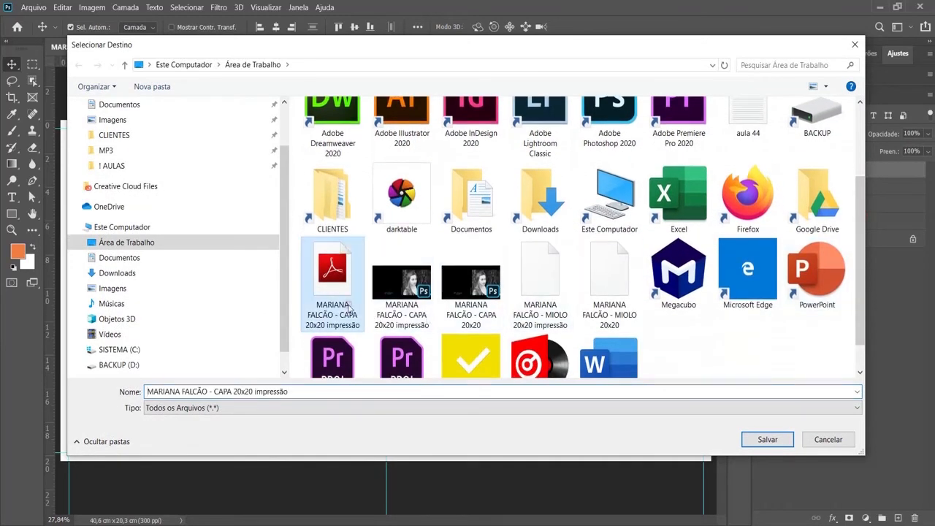
left_click(233, 391)
left_click(232, 392)
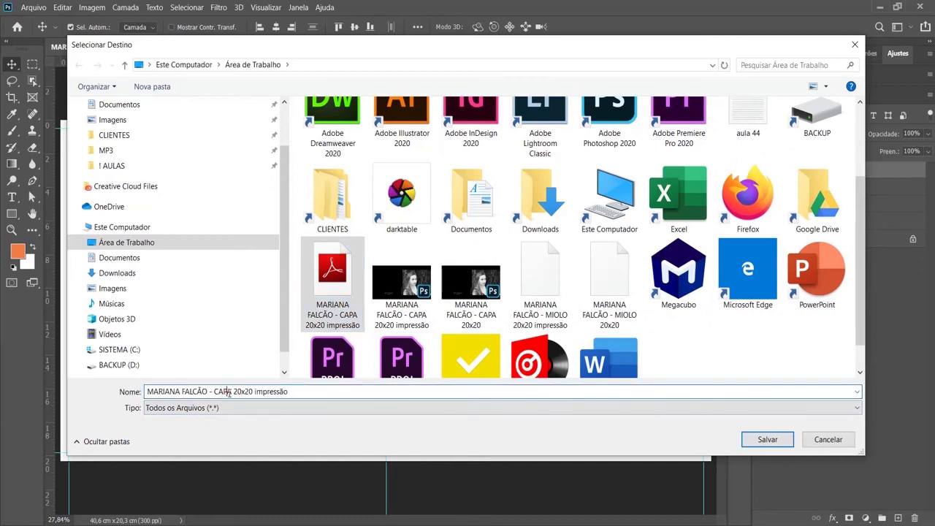
double_click(233, 392)
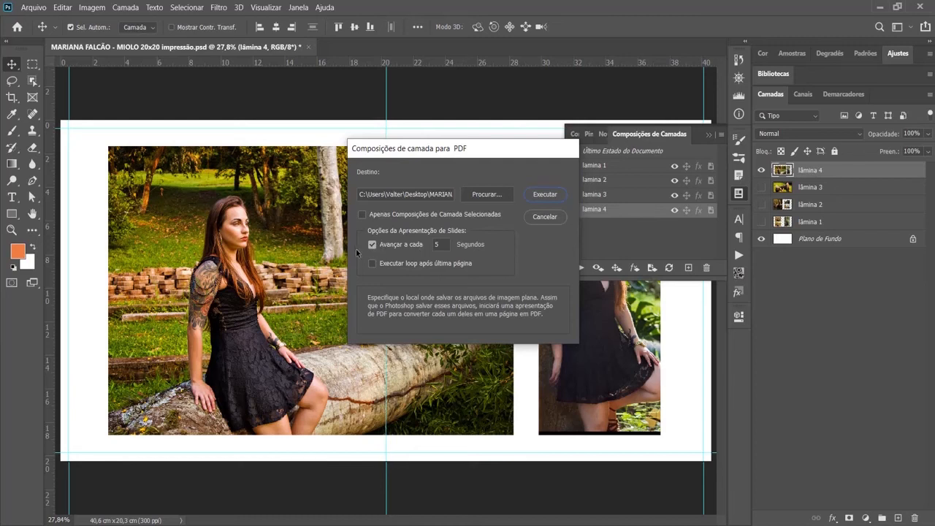
Step: Turn off the timed slide advance (Avançar a cada) and run the export of all layer comps to PDF
left_click(372, 245)
left_click(545, 195)
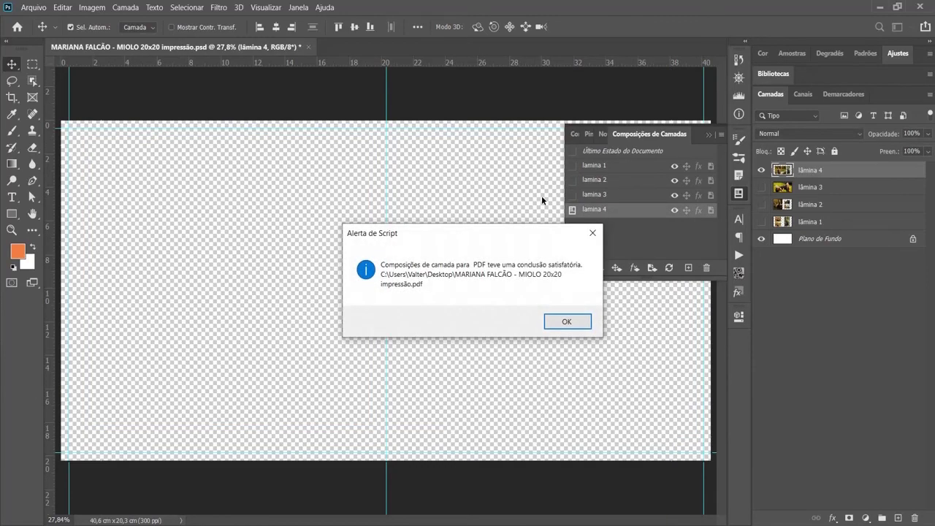
left_click(574, 324)
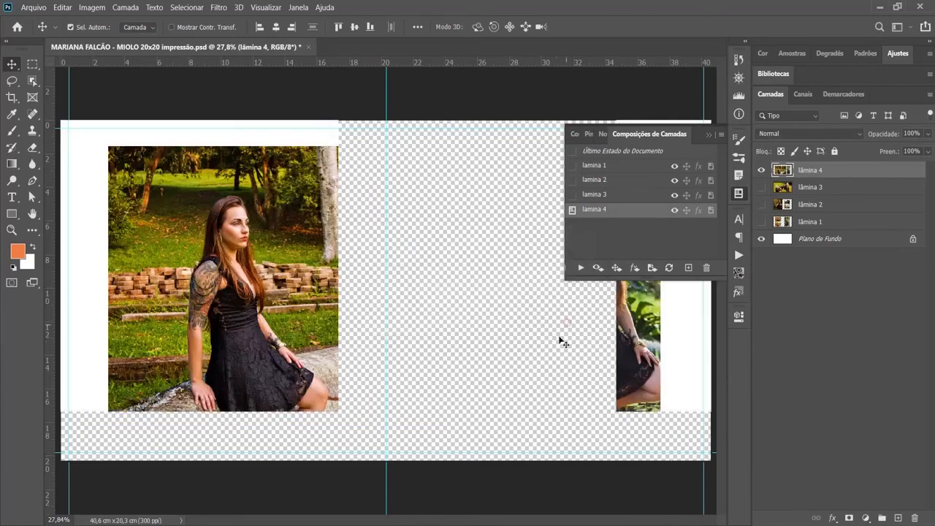
Step: Switch to the Windows desktop and move the exported MIOLO 20x20 impressão PDF to the free area in the middle
left_click(881, 5)
left_click(73, 150)
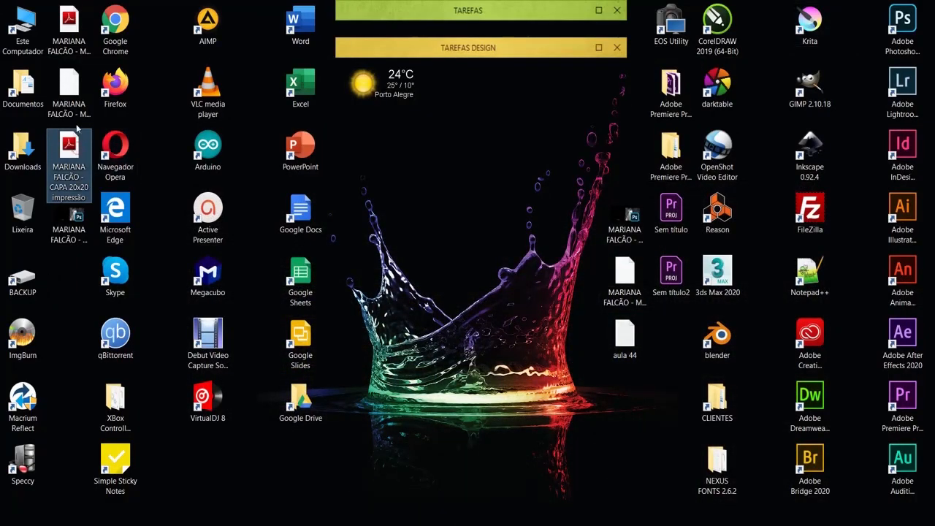
left_click_drag(70, 30, 491, 201)
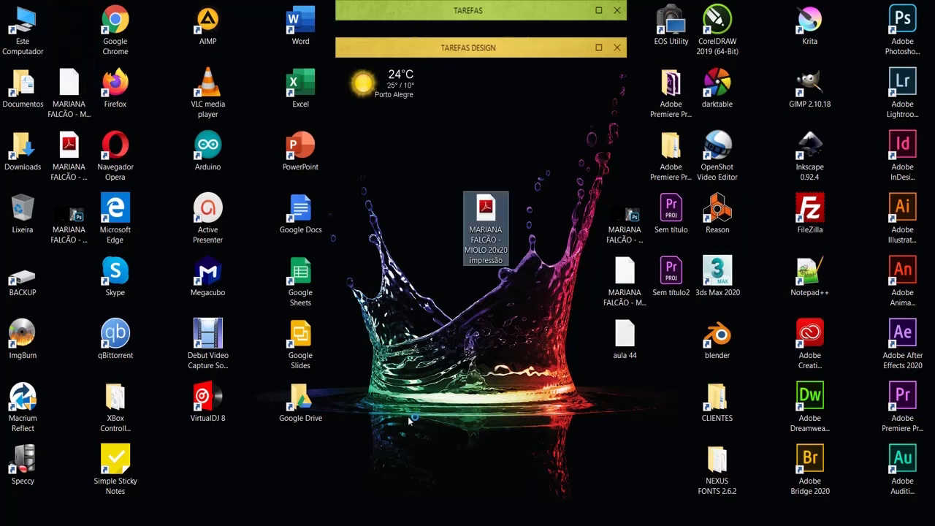
Step: Open the MIOLO 20x20 impressão PDF in Adobe Reader, allow full-screen mode, page through all spreads to the last and leave full screen
double_click(489, 204)
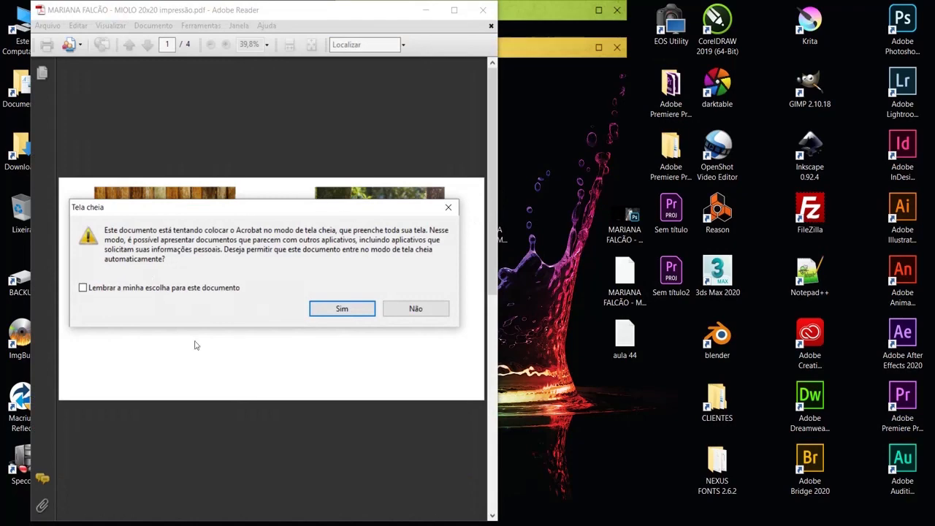
left_click(348, 308)
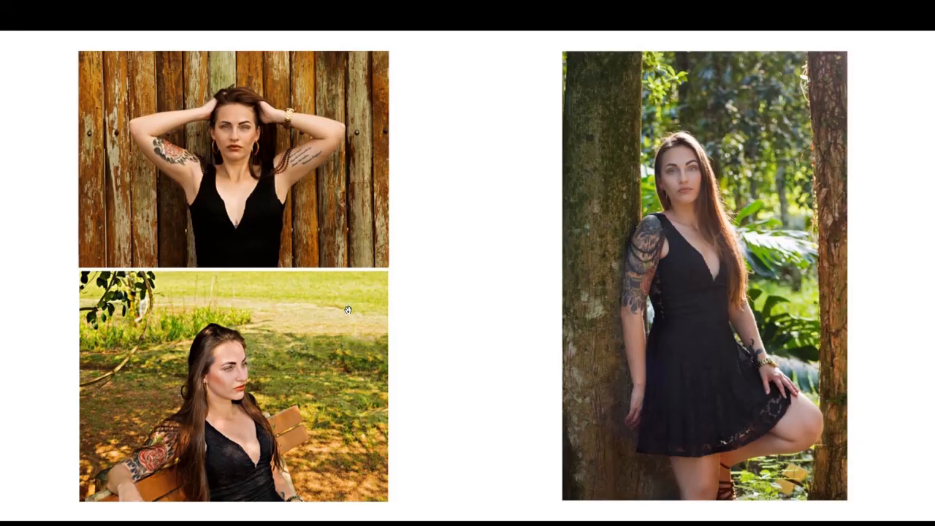
left_click(348, 310)
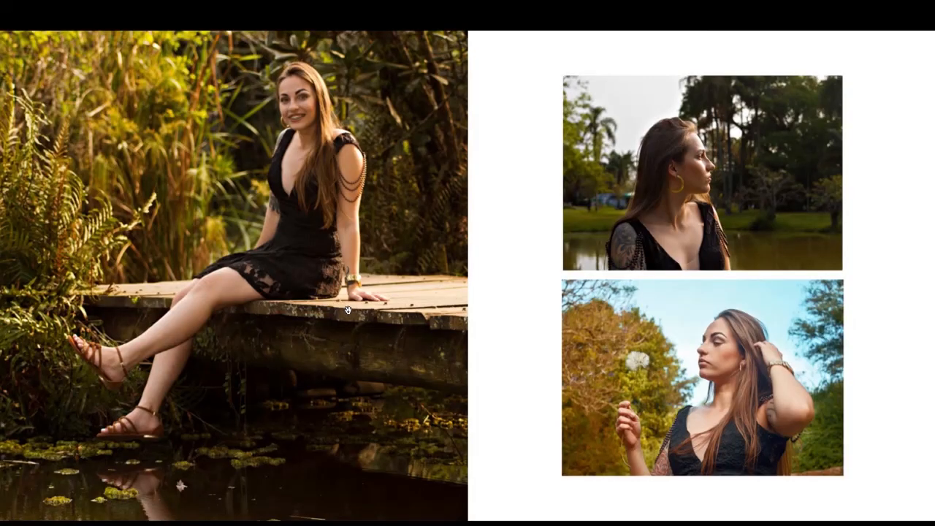
left_click(348, 310)
left_click(348, 309)
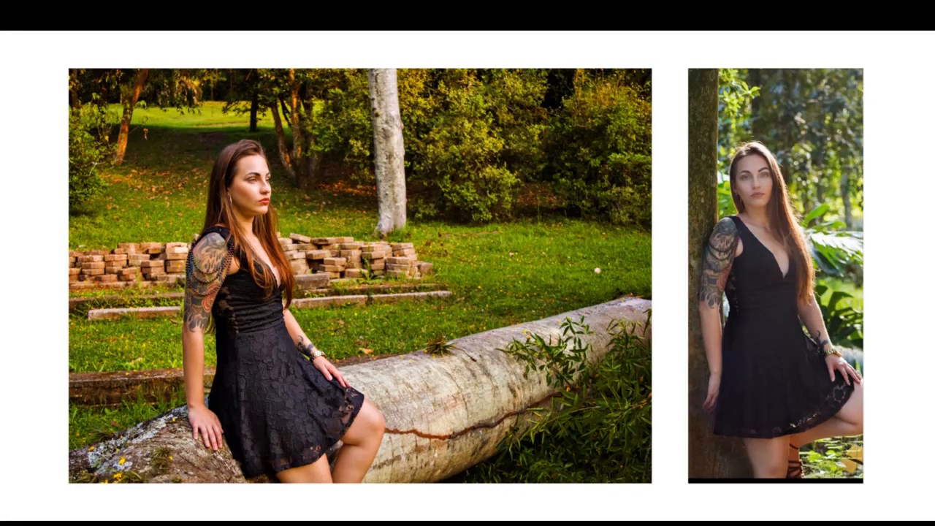
key("Escape")
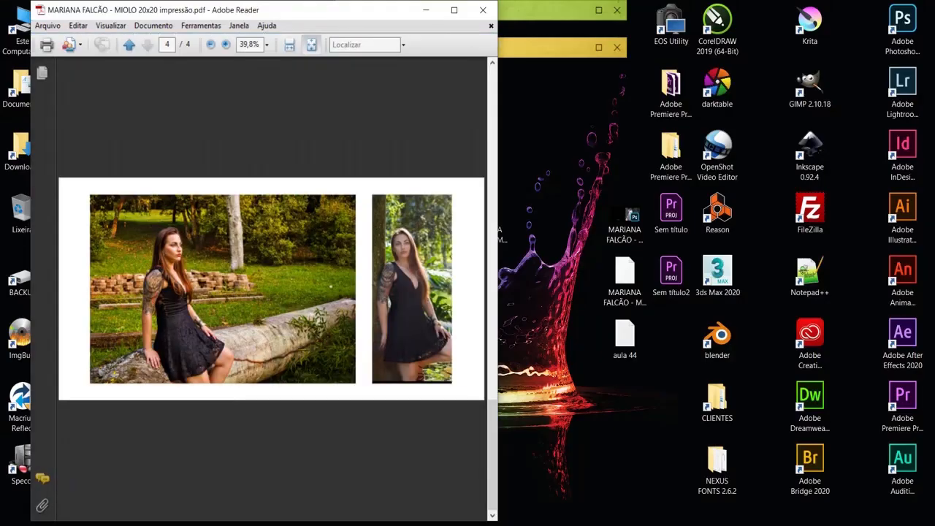
Step: Page back through the interior PDF from the last spread to the first in the normal window, and close the document
left_click_drag(238, 11, 357, 11)
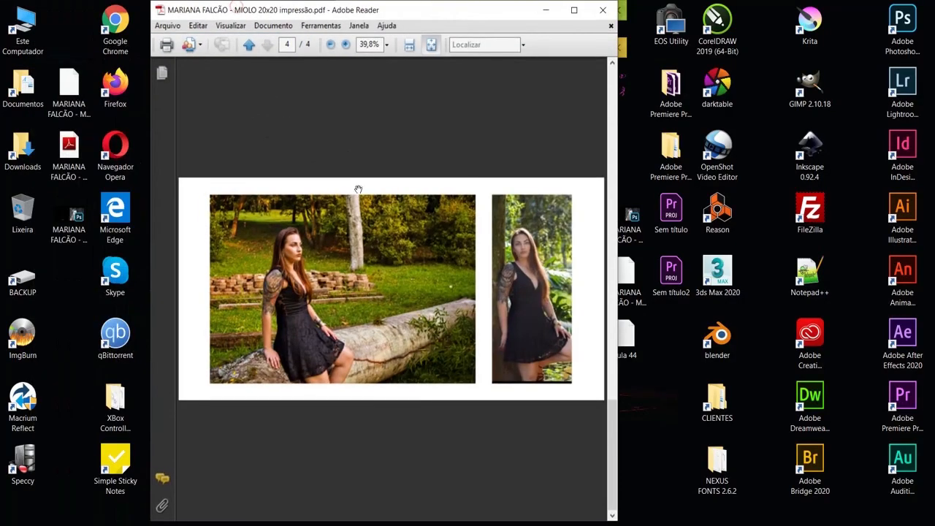
left_click(248, 46)
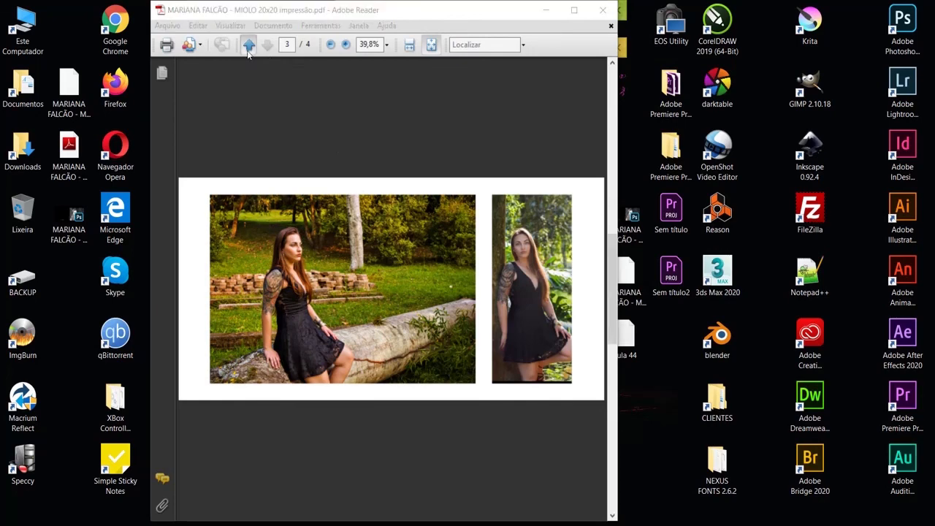
left_click(248, 46)
left_click(249, 46)
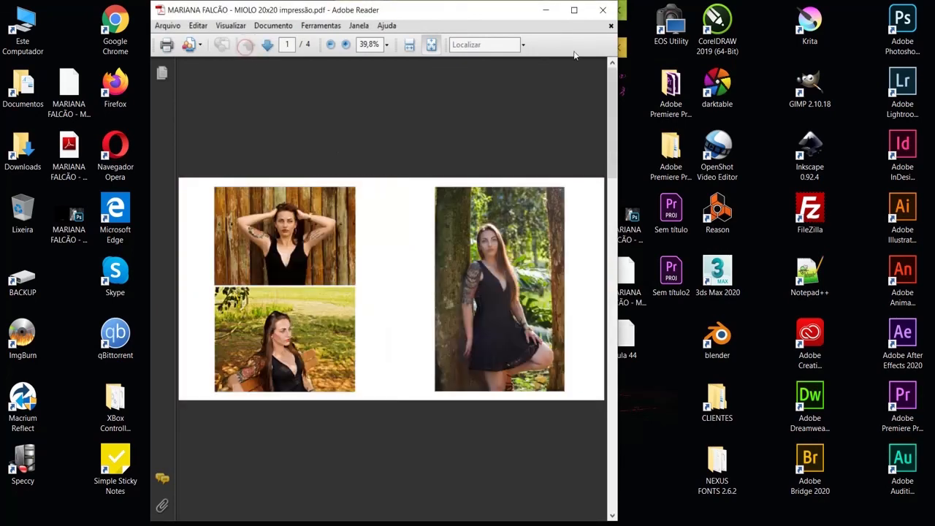
left_click(603, 12)
Step: Move the CAPA 20x20 impressão PDF directly below the MIOLO PDF on the desktop and highlight both print files briefly
left_click_drag(68, 149, 489, 274)
left_click_drag(521, 349, 437, 175)
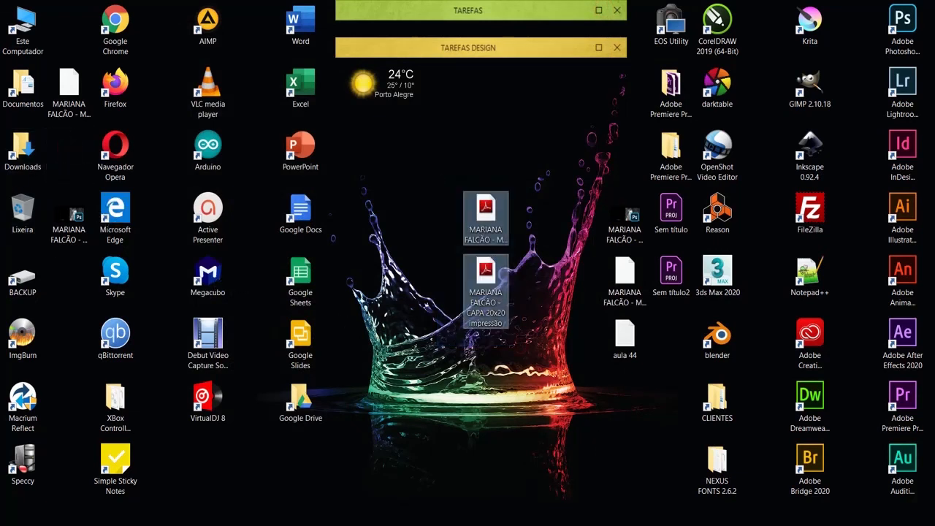
left_click(423, 371)
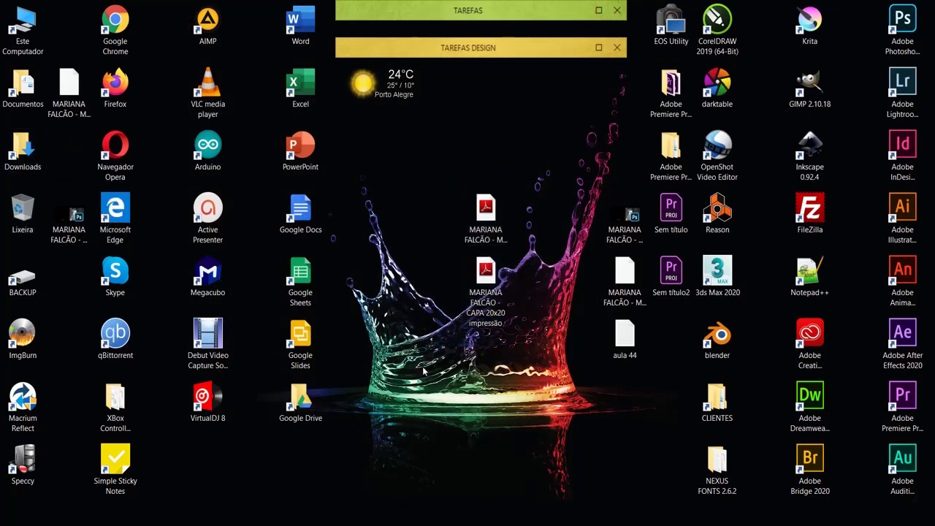